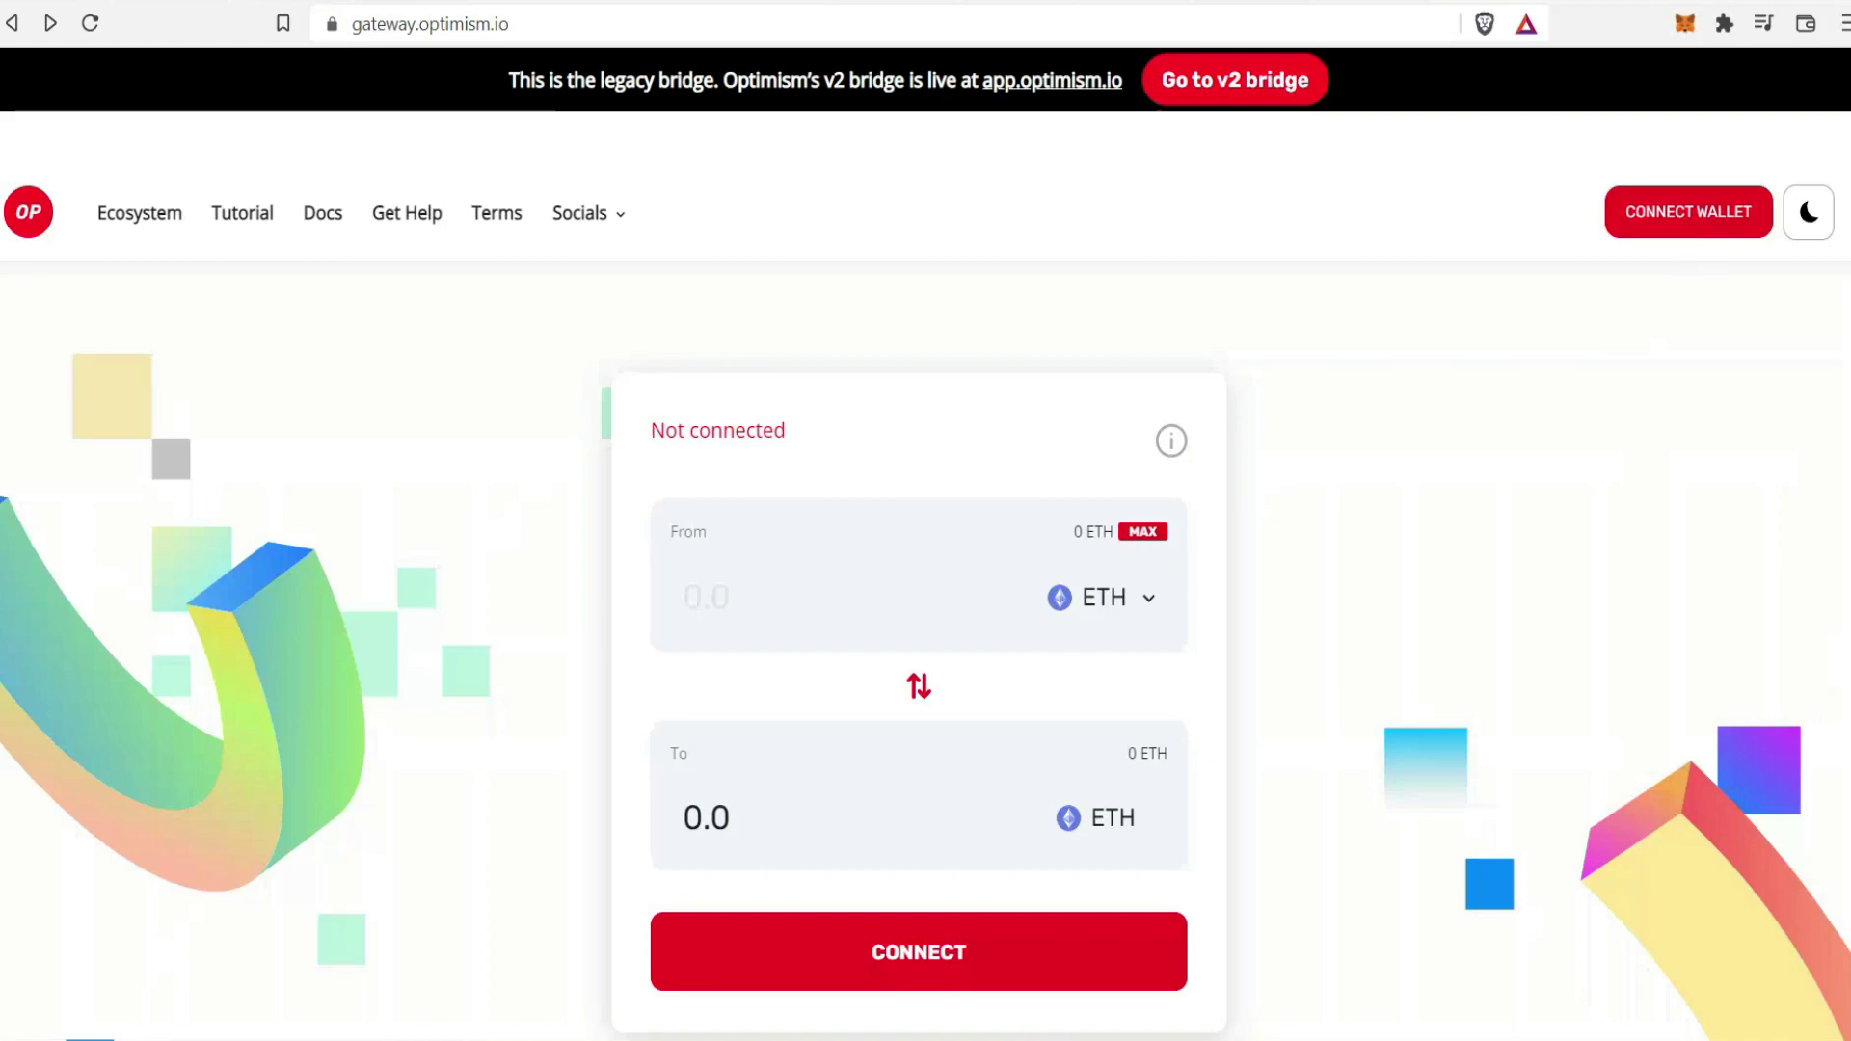
# Step: Switch the MetaMask wallet's network to Ethereum Mainnet
pyautogui.click(1685, 23)
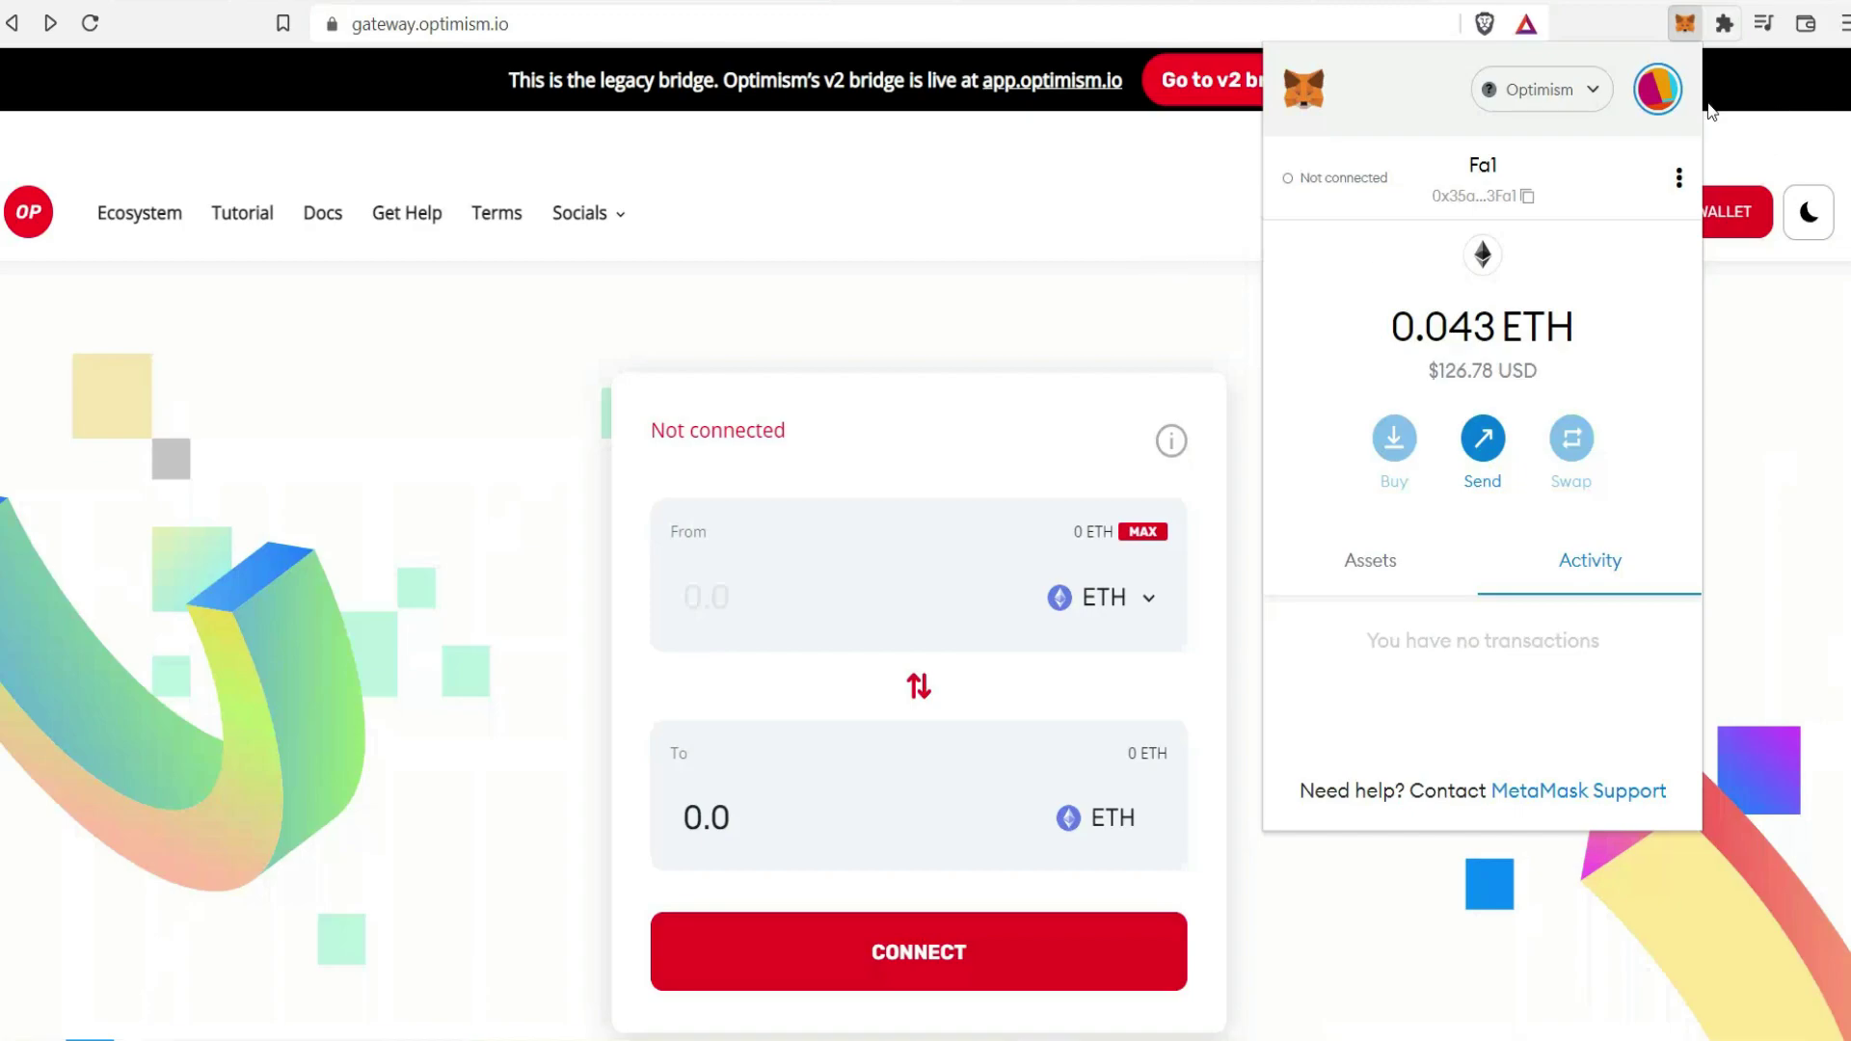
pyautogui.click(1566, 97)
pyautogui.click(1464, 277)
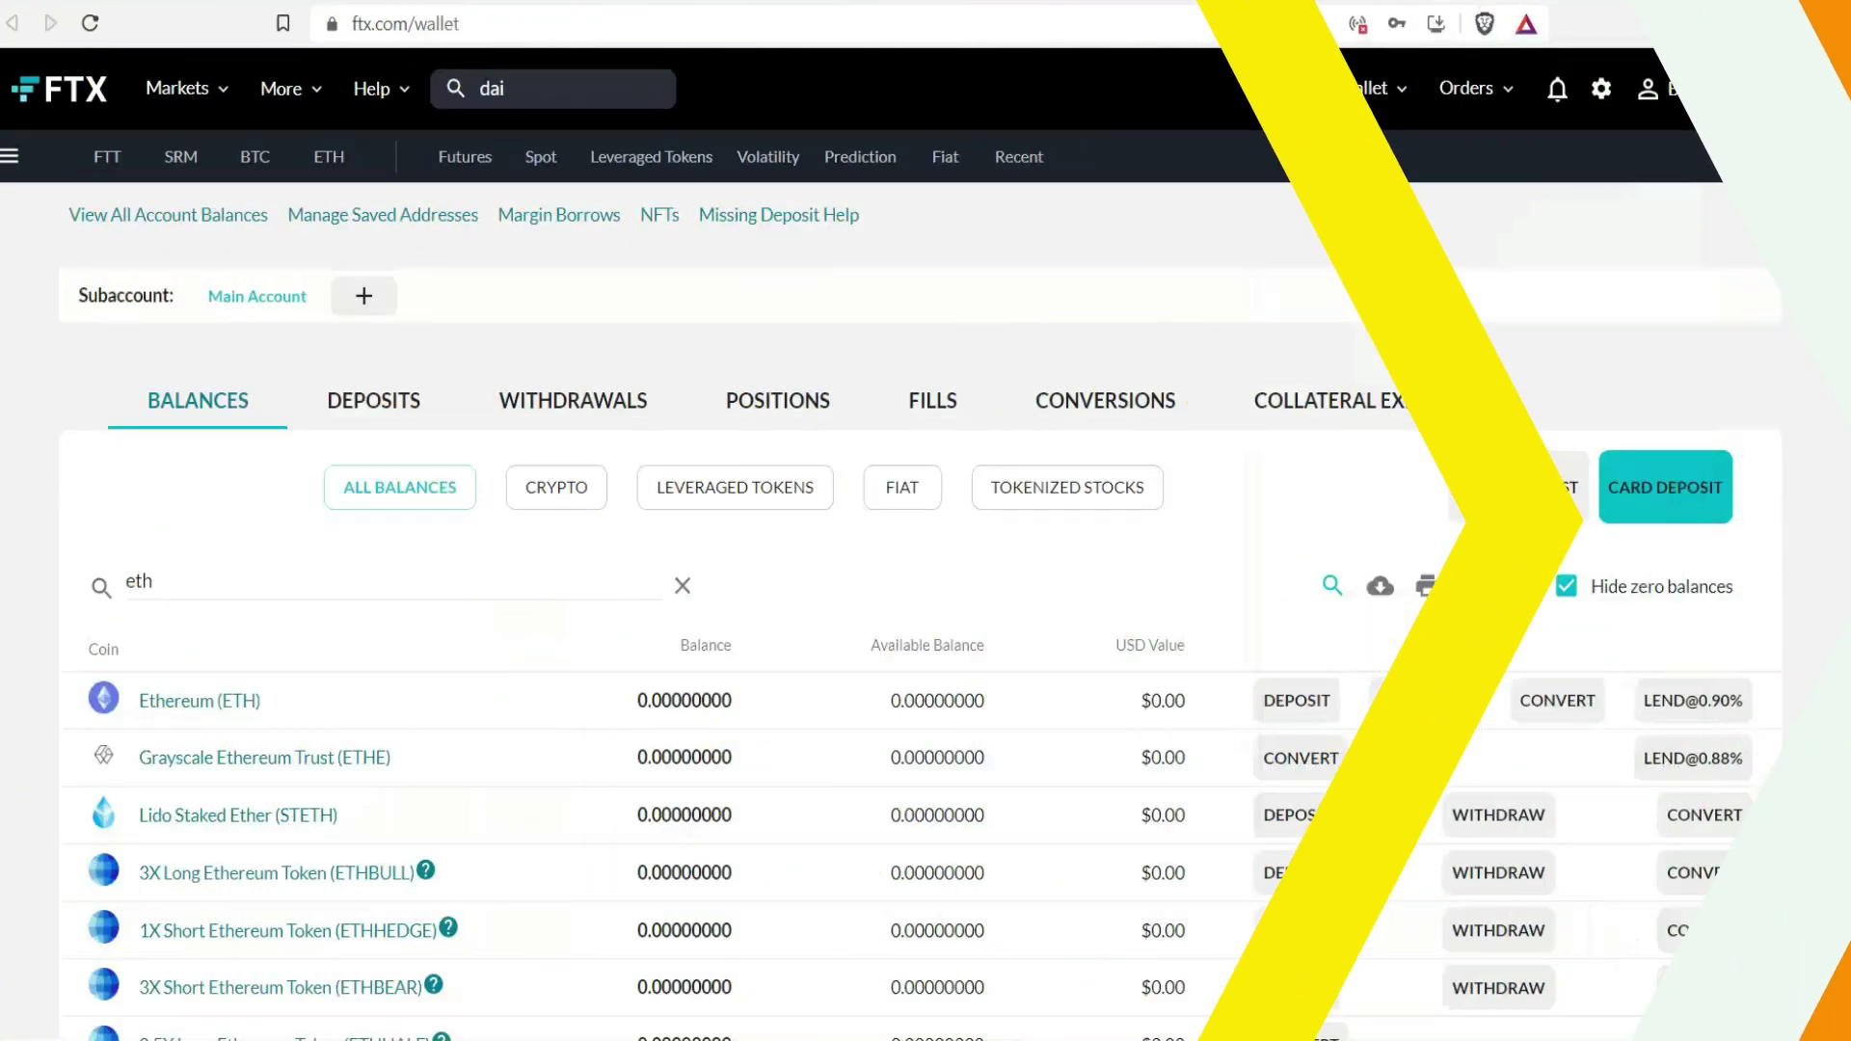
# Step: Switch to the FTX wallet page and check the MetaMask wallet's balance on Ethereum Mainnet
pyautogui.click(1685, 24)
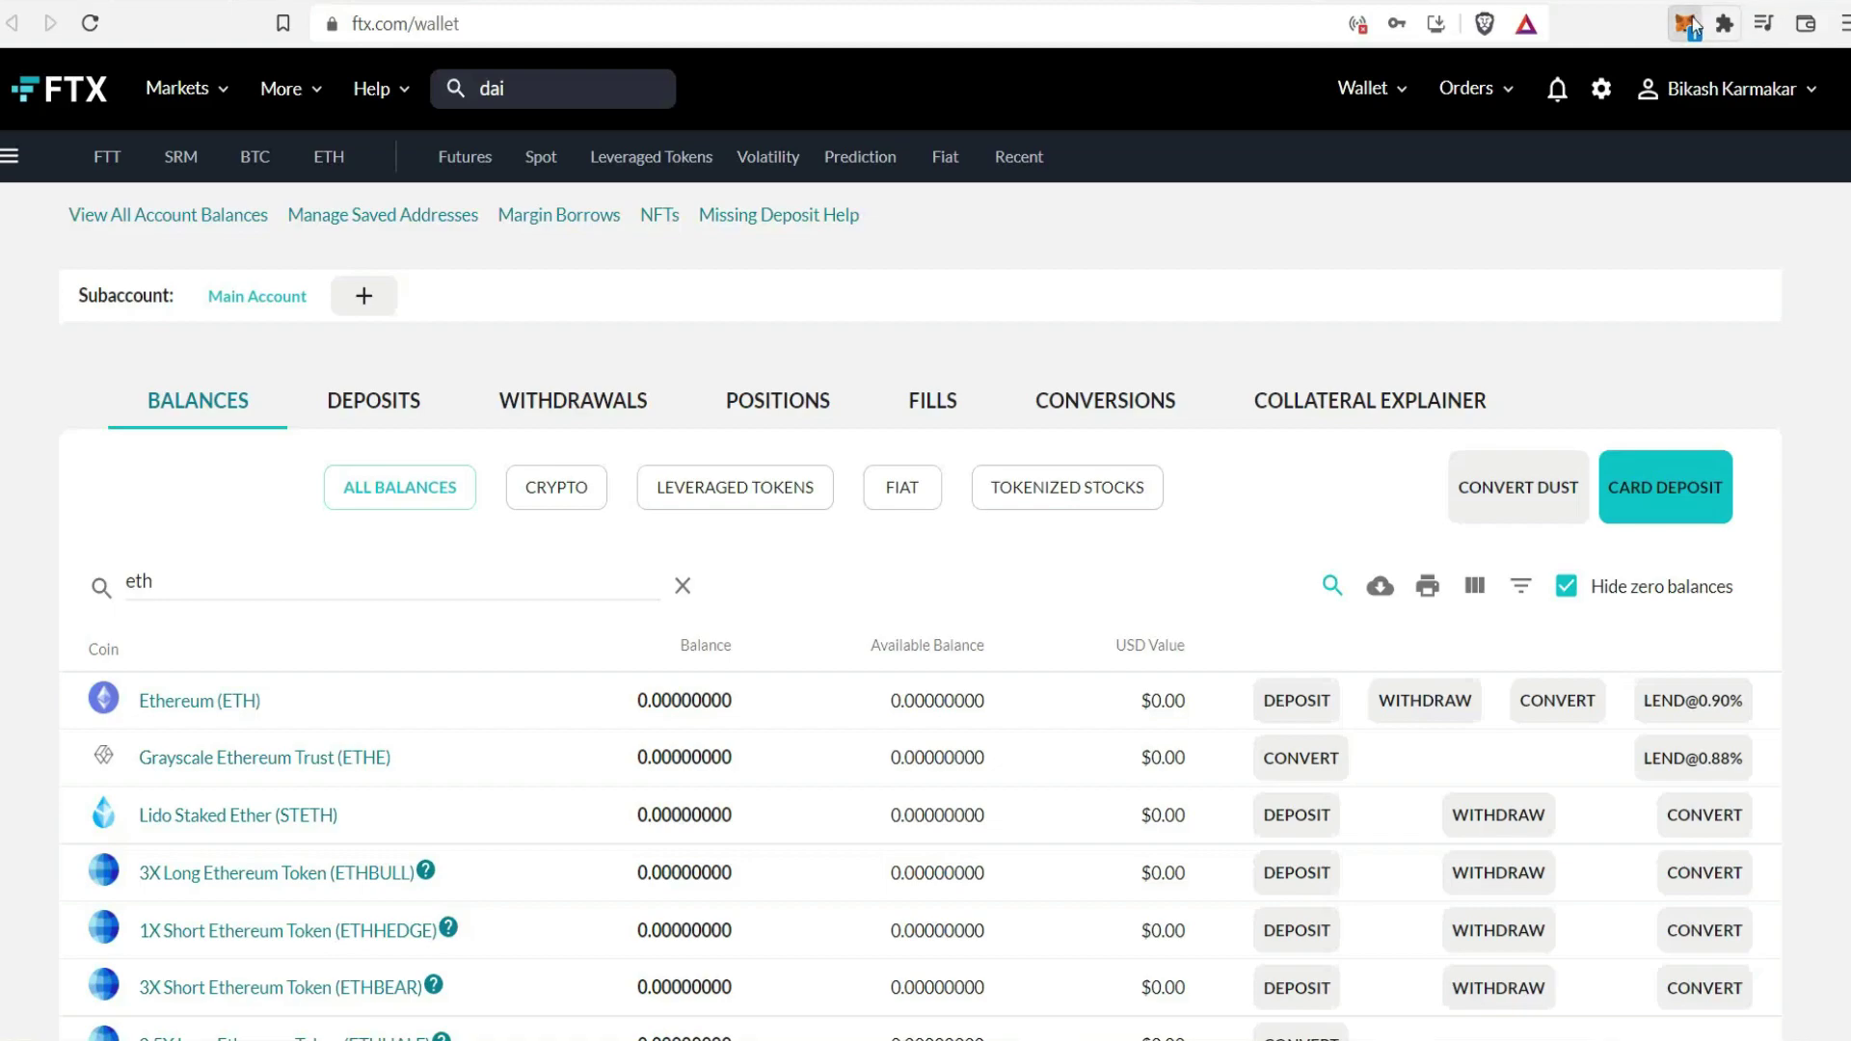
pyautogui.click(1358, 777)
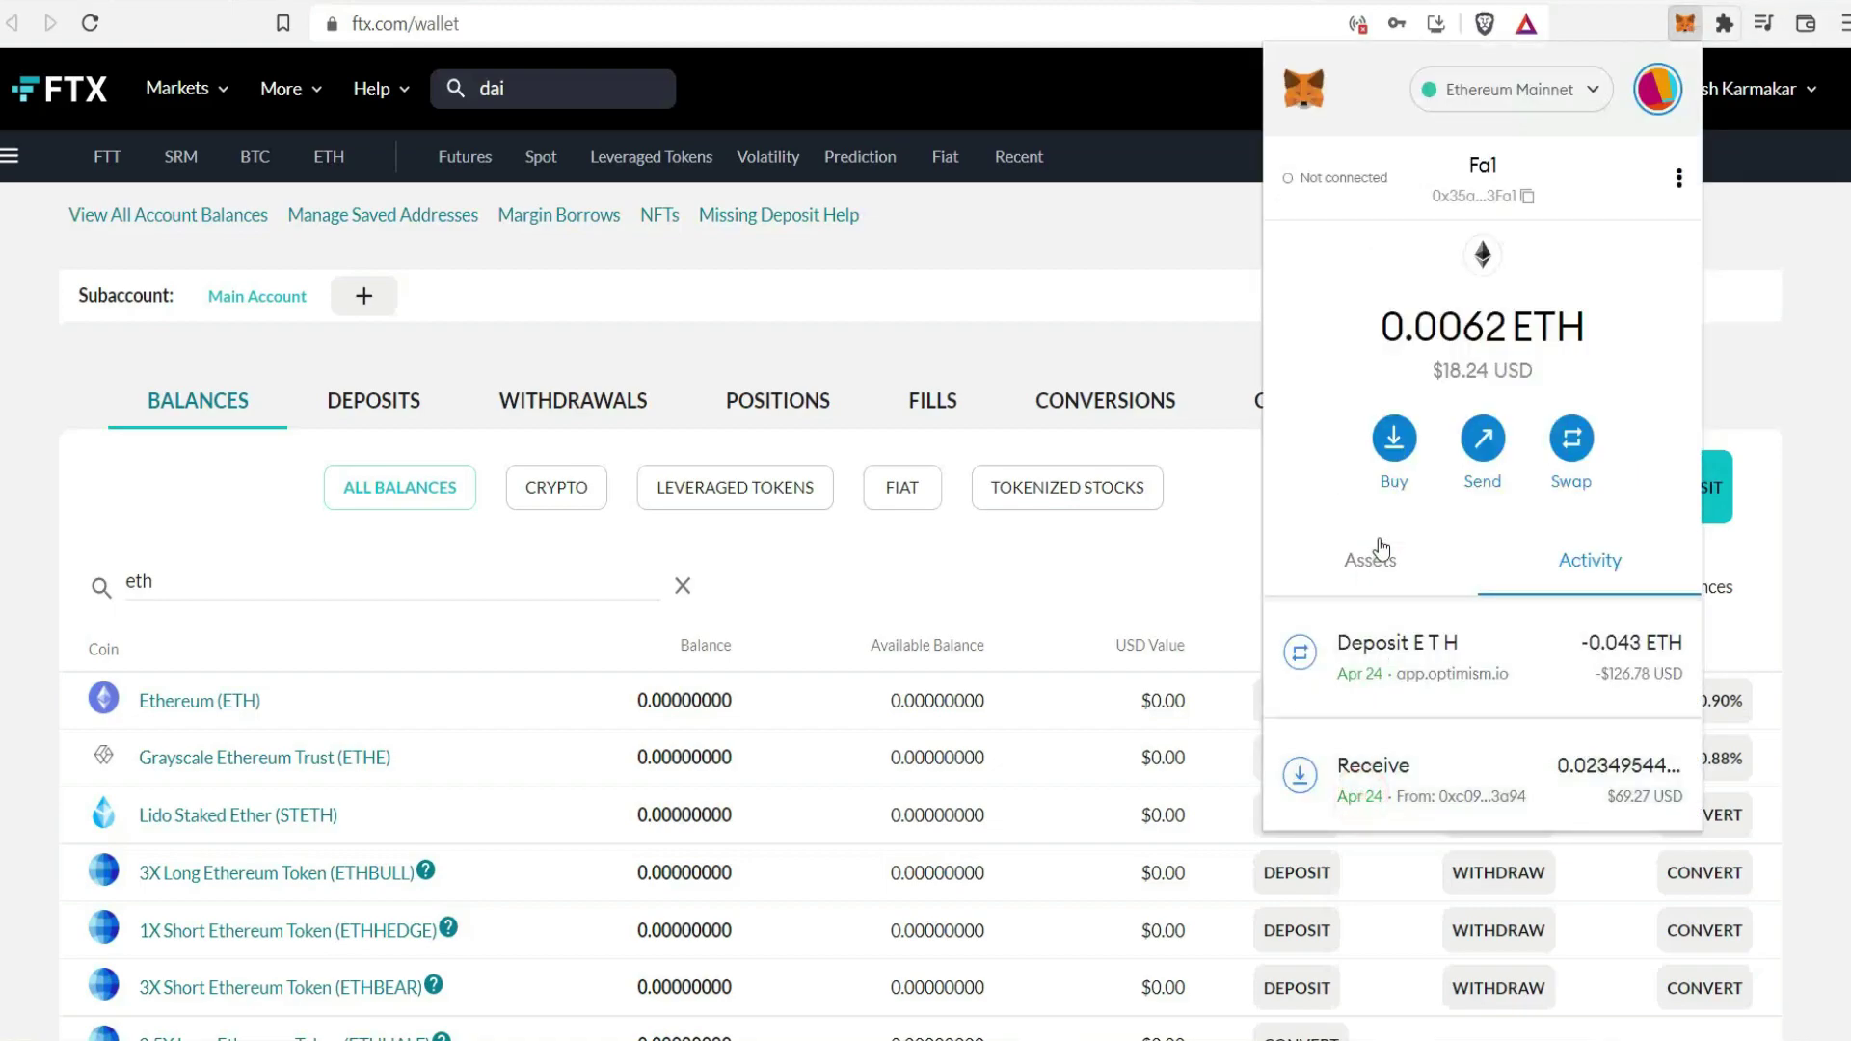
pyautogui.click(1103, 727)
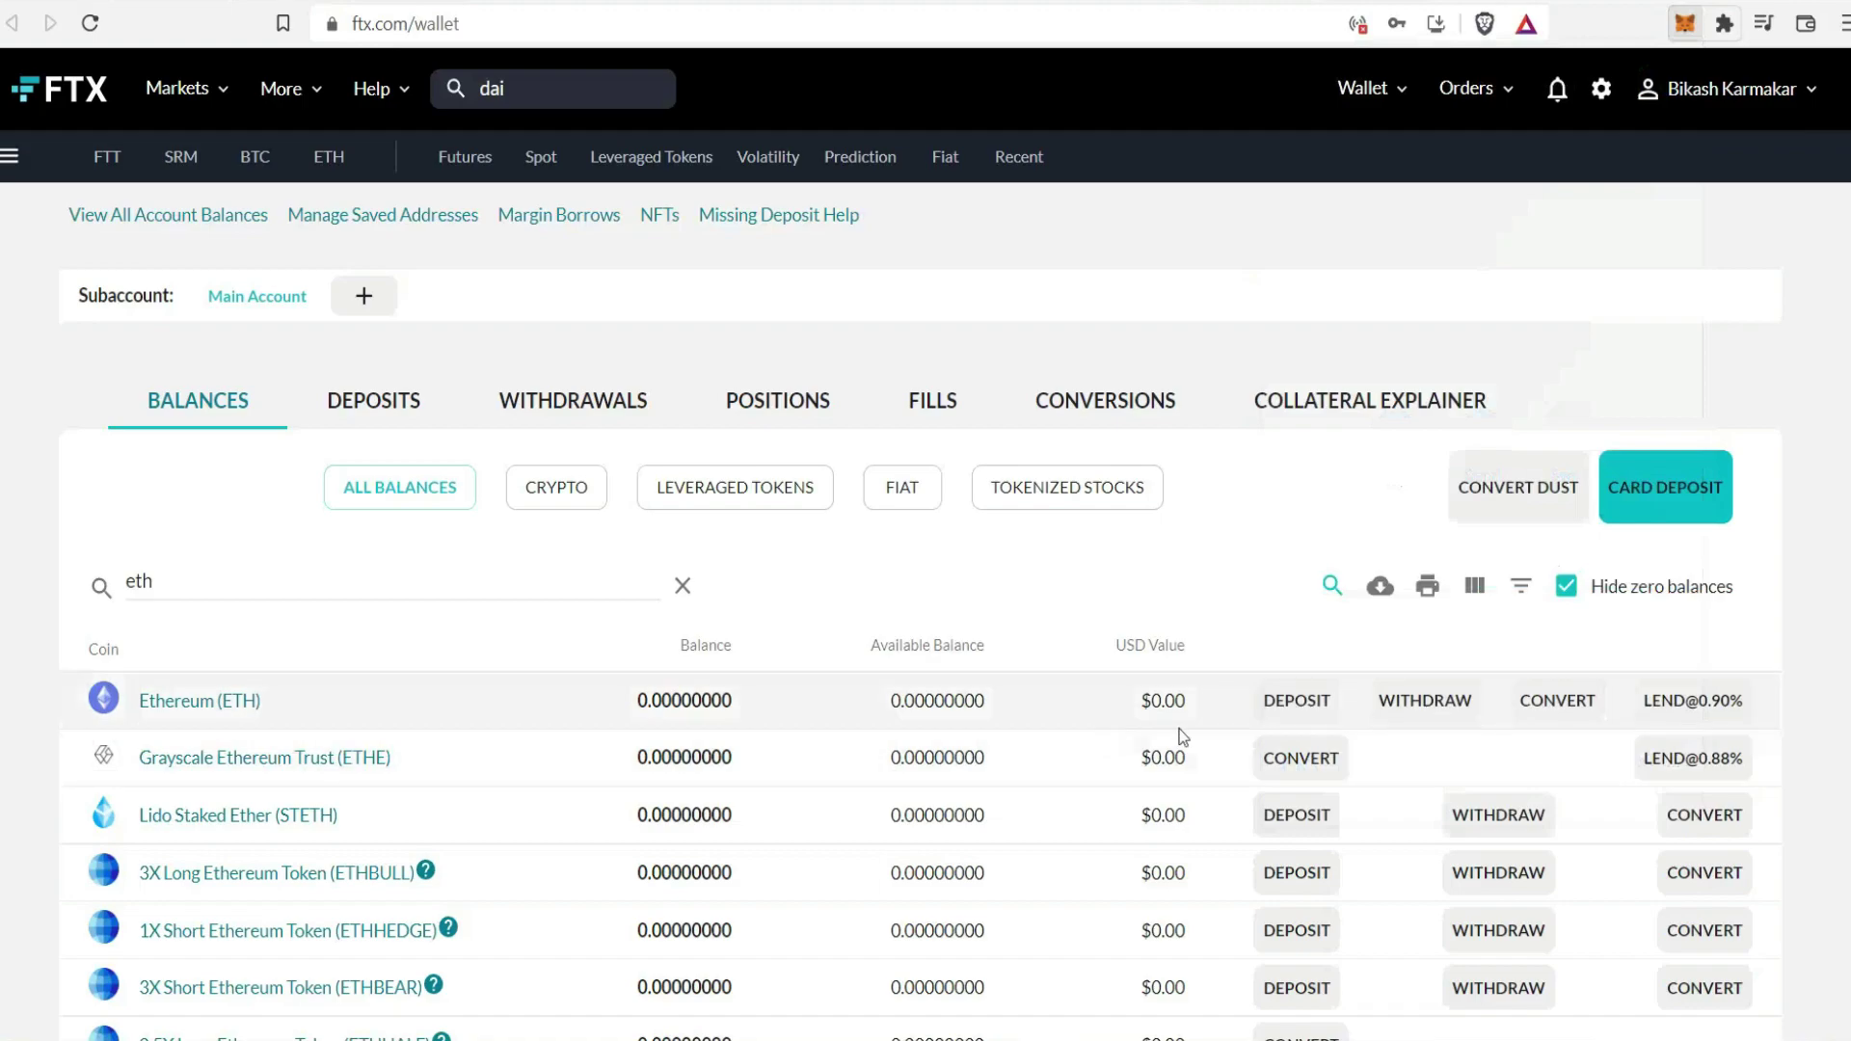
# Step: Open the withdrawal form for Ethereum (ETH) on FTX and set the withdrawal method to ETH
pyautogui.click(1409, 704)
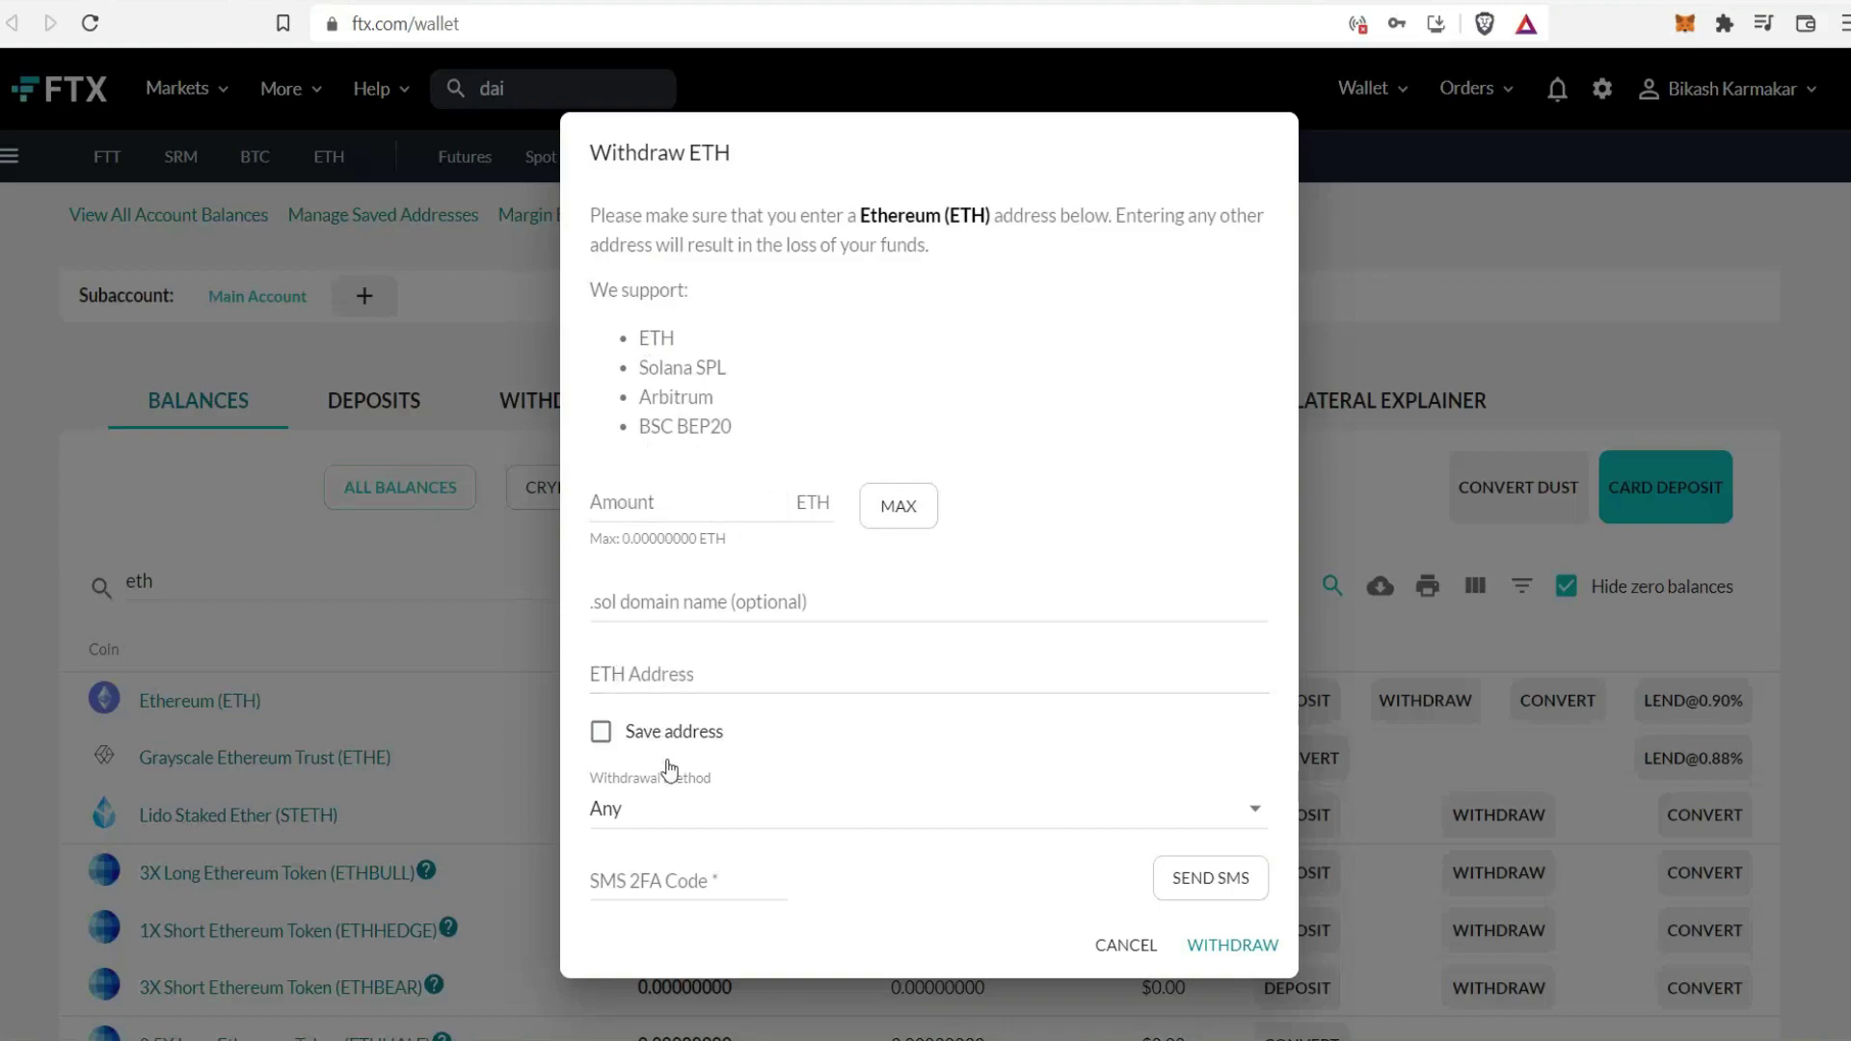
pyautogui.click(658, 814)
pyautogui.click(664, 854)
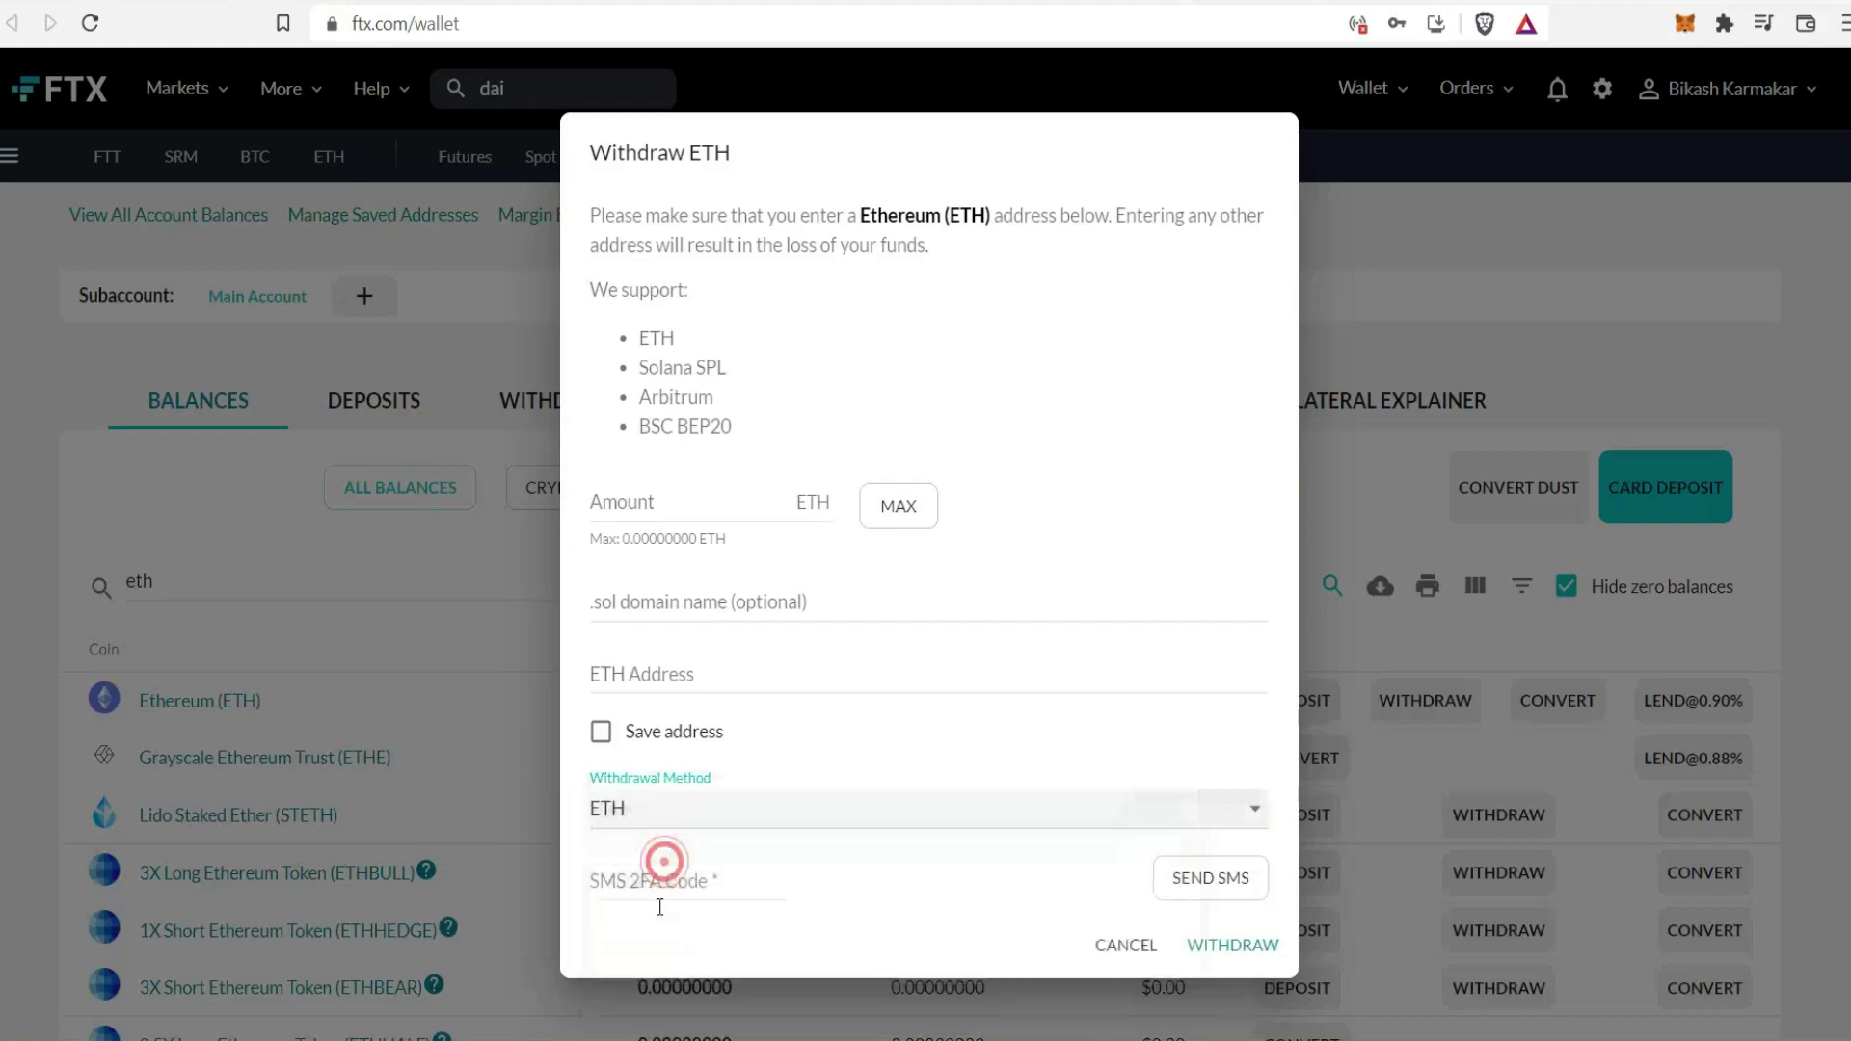
# Step: Begin the ETH address in the withdrawal form with 0x and examine the estimated withdrawal fee
pyautogui.click(674, 673)
pyautogui.write('0')
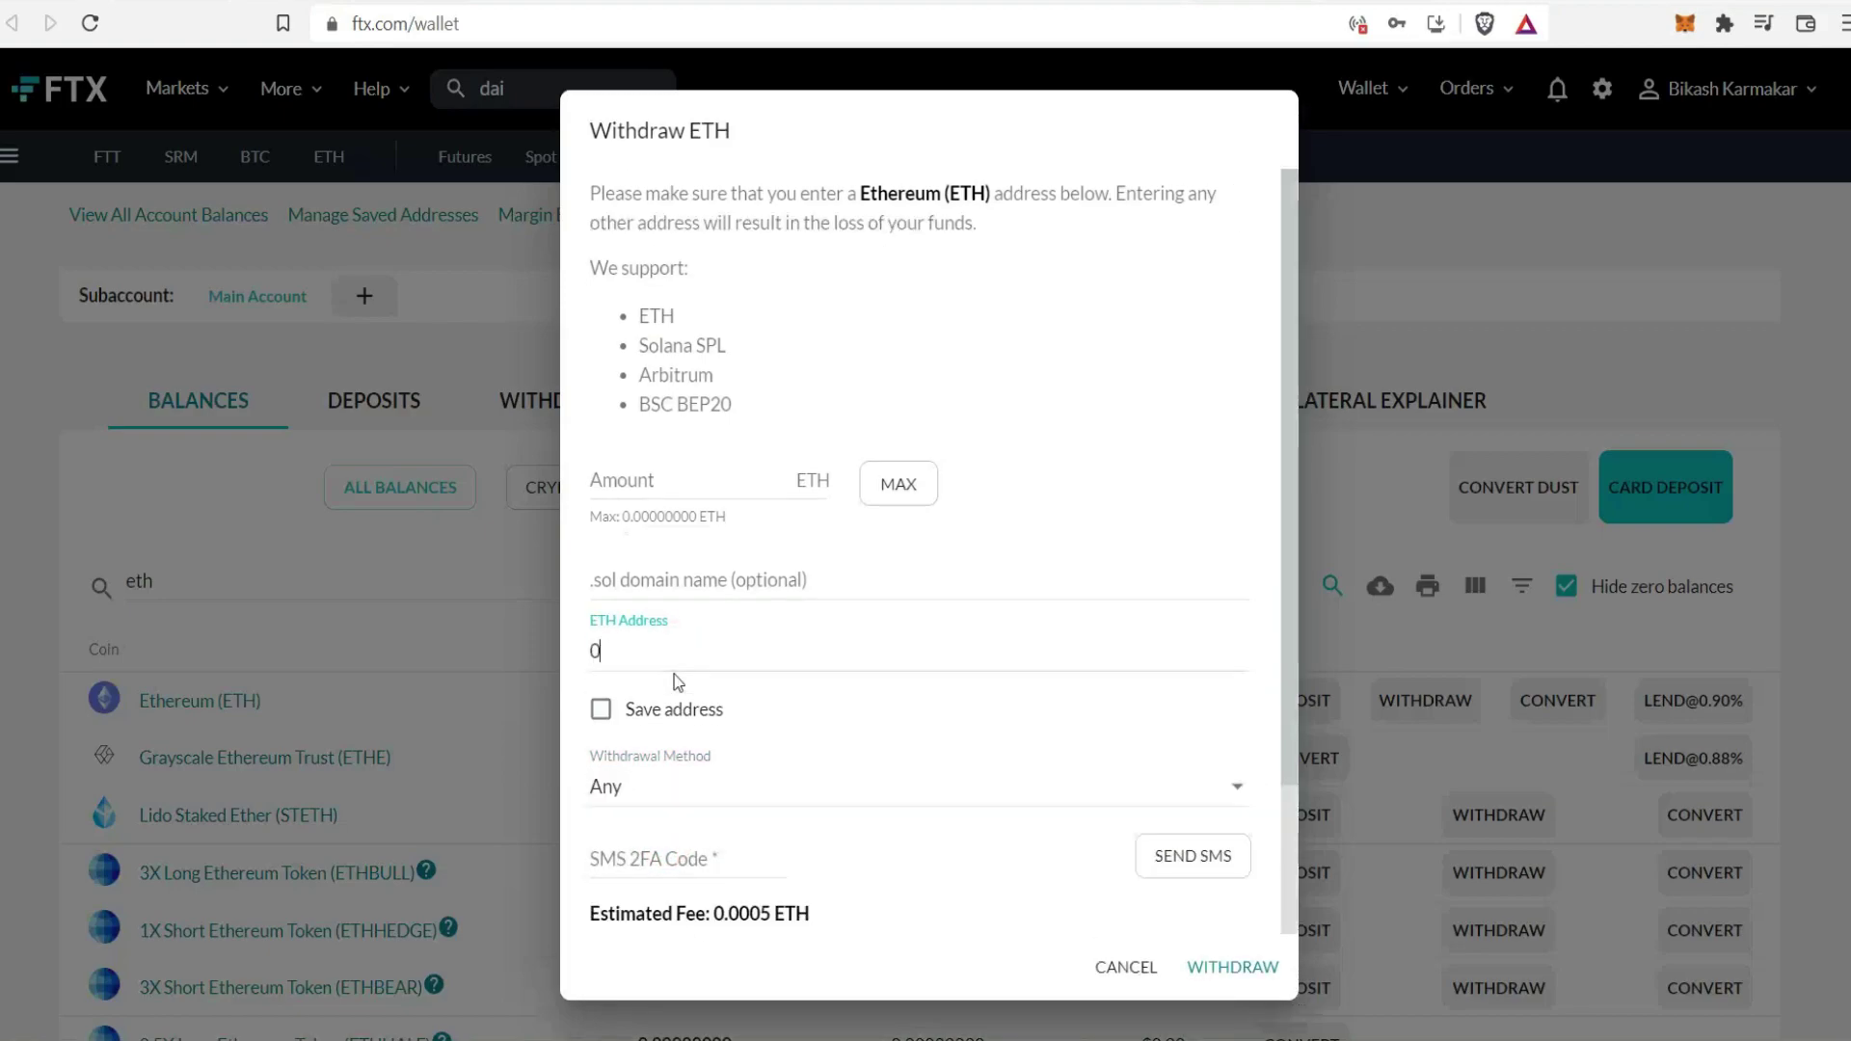
pyautogui.write('x')
pyautogui.moveTo(716, 916); pyautogui.dragTo(801, 913)
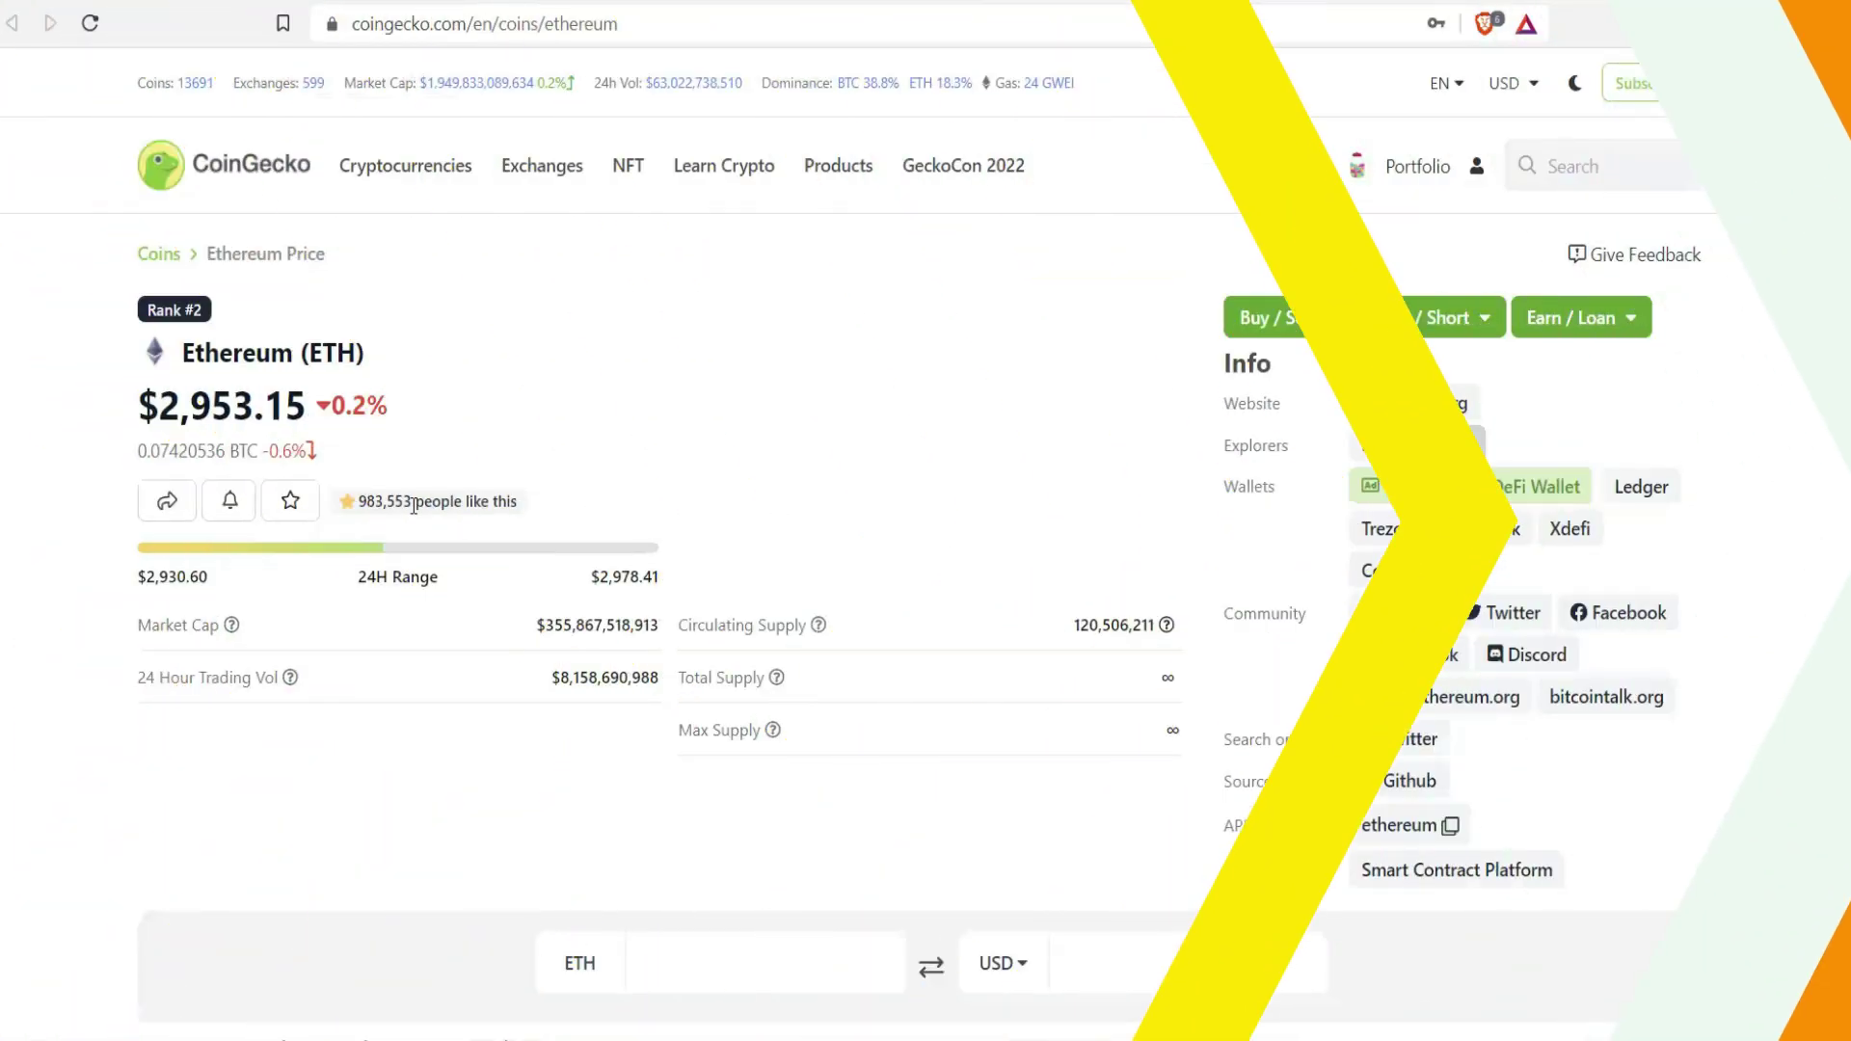
# Step: Switch to CoinGecko's Ethereum page and convert 0.0005 ETH to USD with the price converter
pyautogui.scroll(-3, 690, 590)
pyautogui.click(699, 675)
pyautogui.write('0.005')
pyautogui.press('Left')
pyautogui.press('Left')
pyautogui.press('Left')
pyautogui.write('0')
pyautogui.click(107, 725)
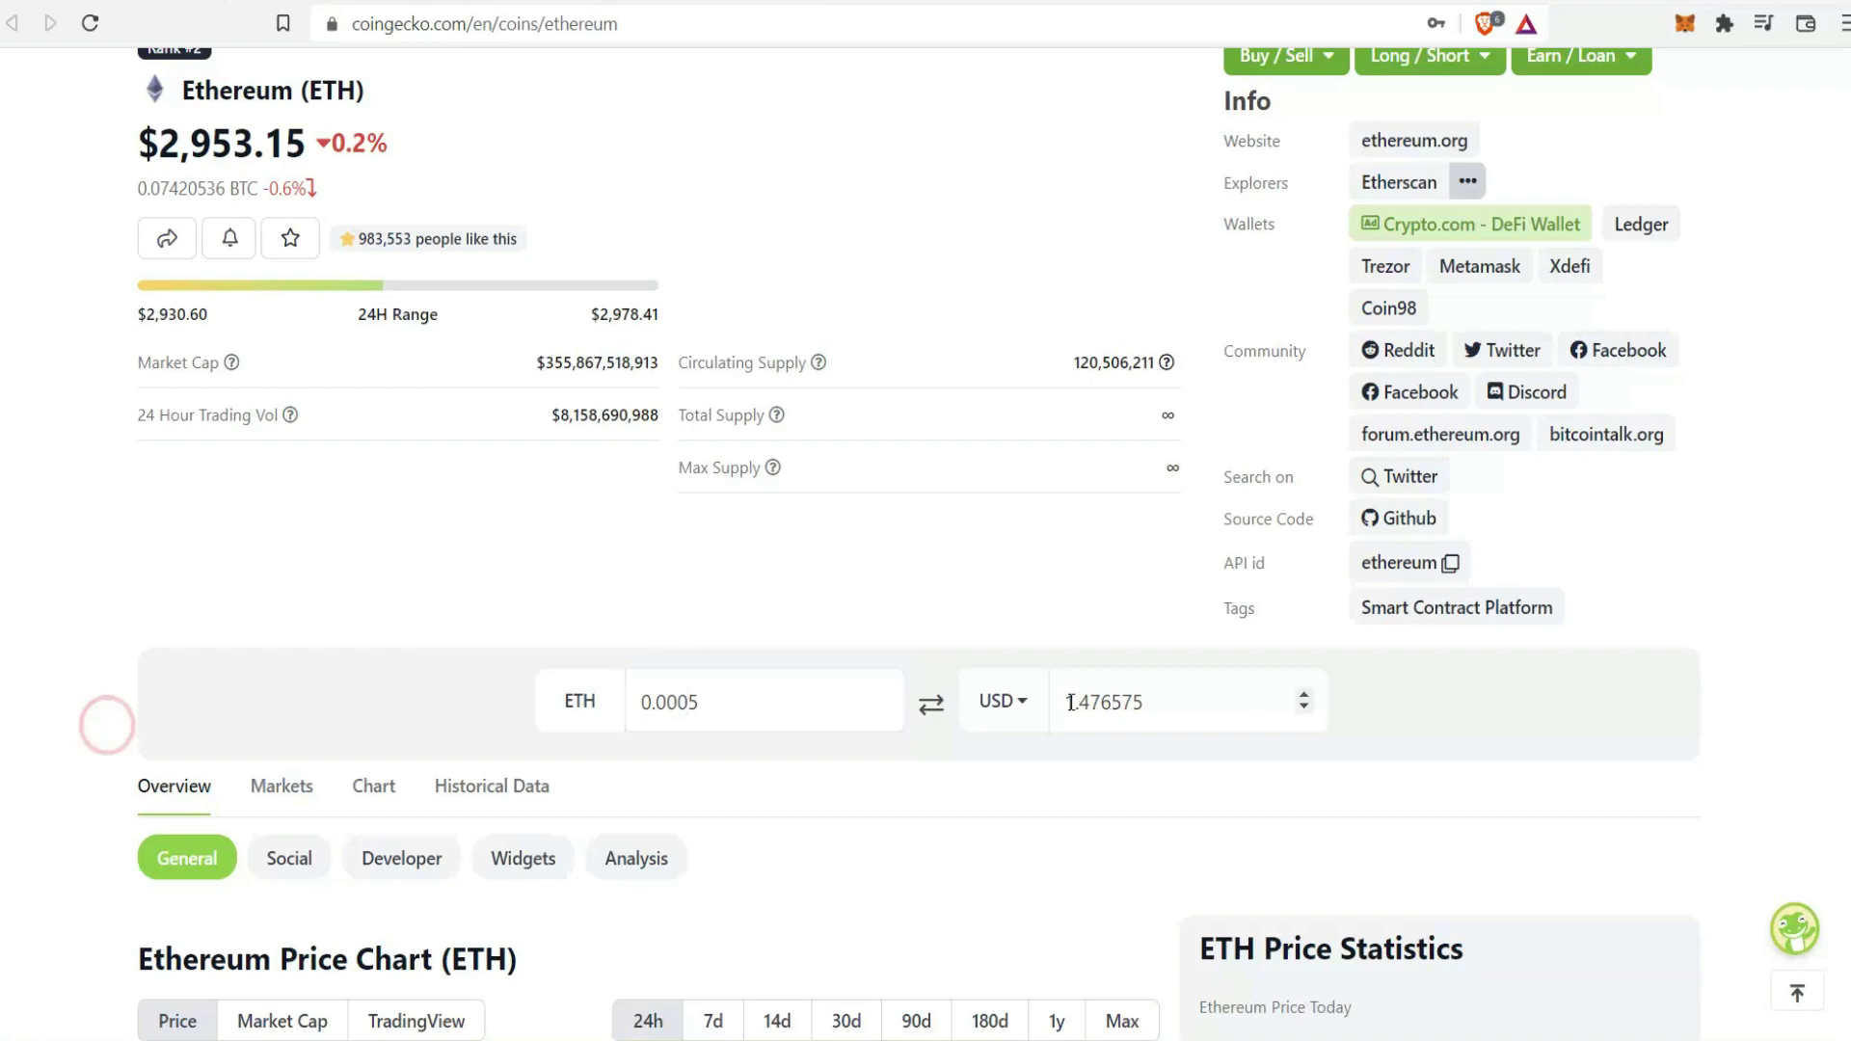
pyautogui.moveTo(1072, 702); pyautogui.dragTo(1167, 694)
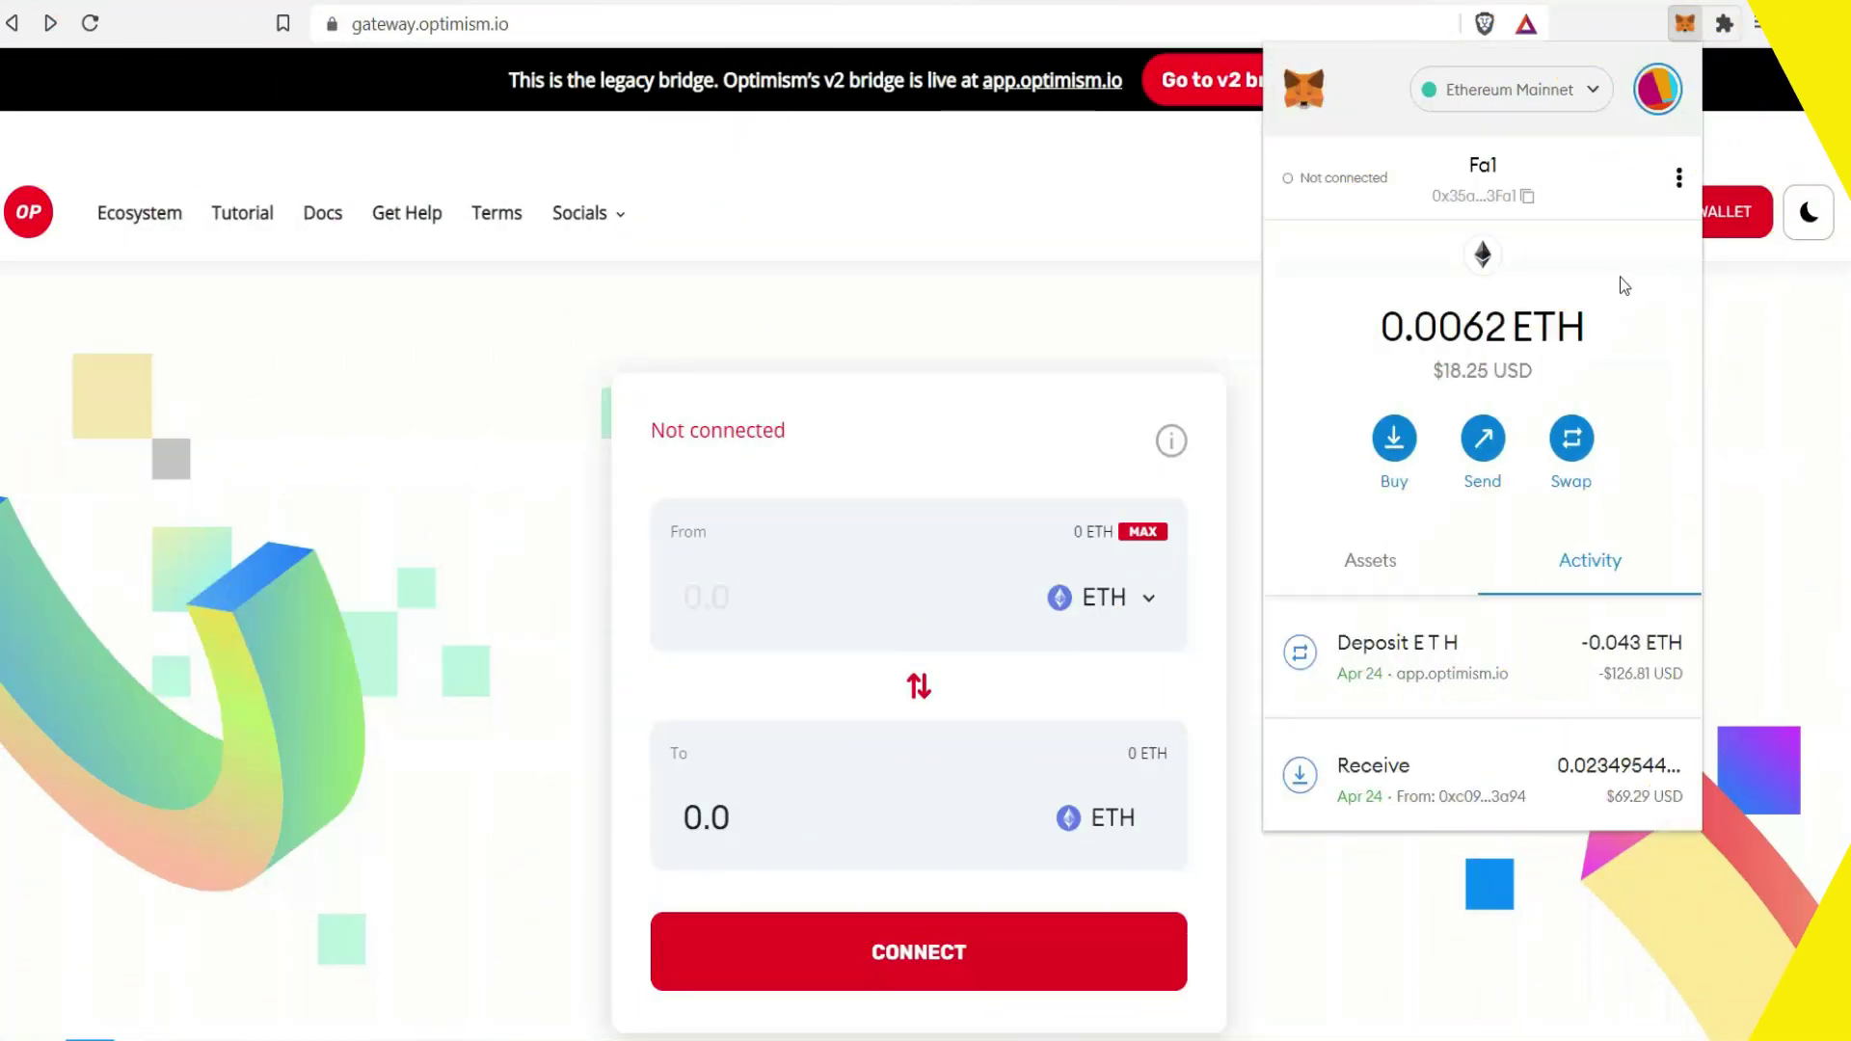
# Step: Switch to the Optimism gateway page and view the assets held in the MetaMask wallet
pyautogui.click(1384, 568)
pyautogui.press('Escape')
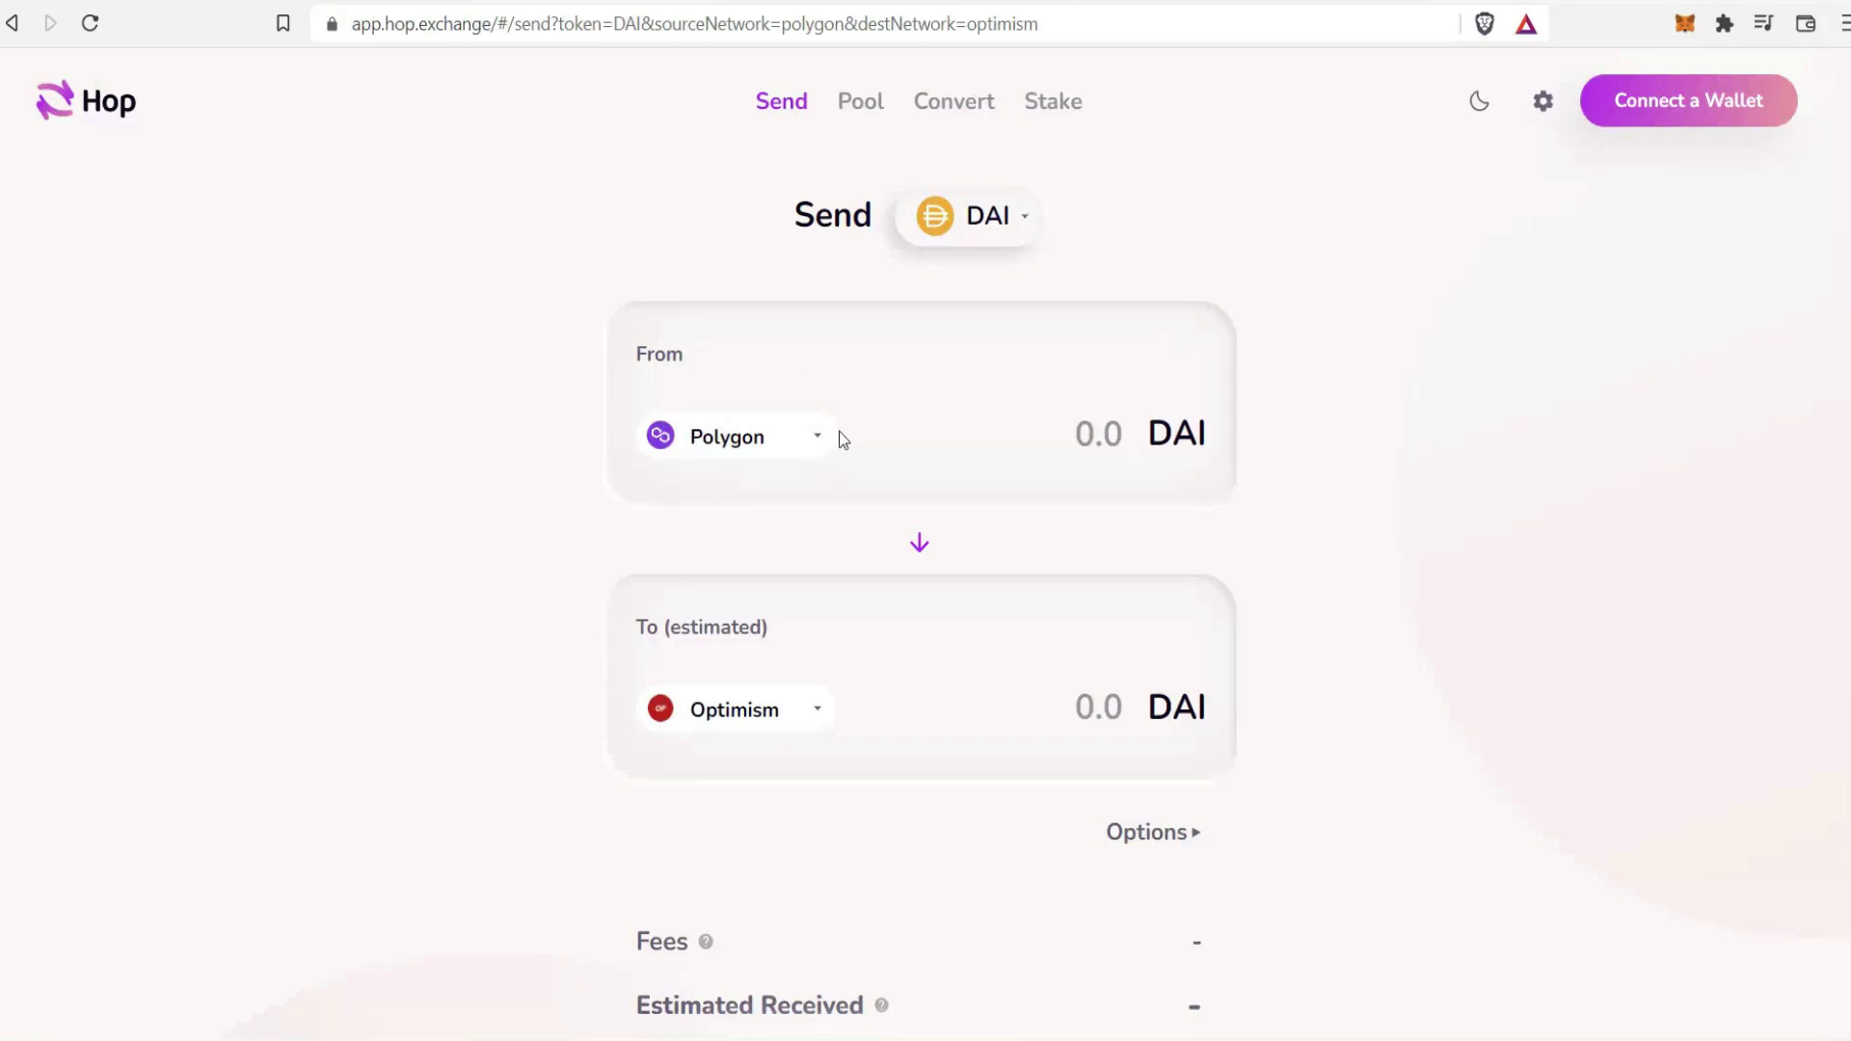
# Step: Switch to Hop and set the transfer's token to ETH and its source network to Mainnet
pyautogui.click(972, 238)
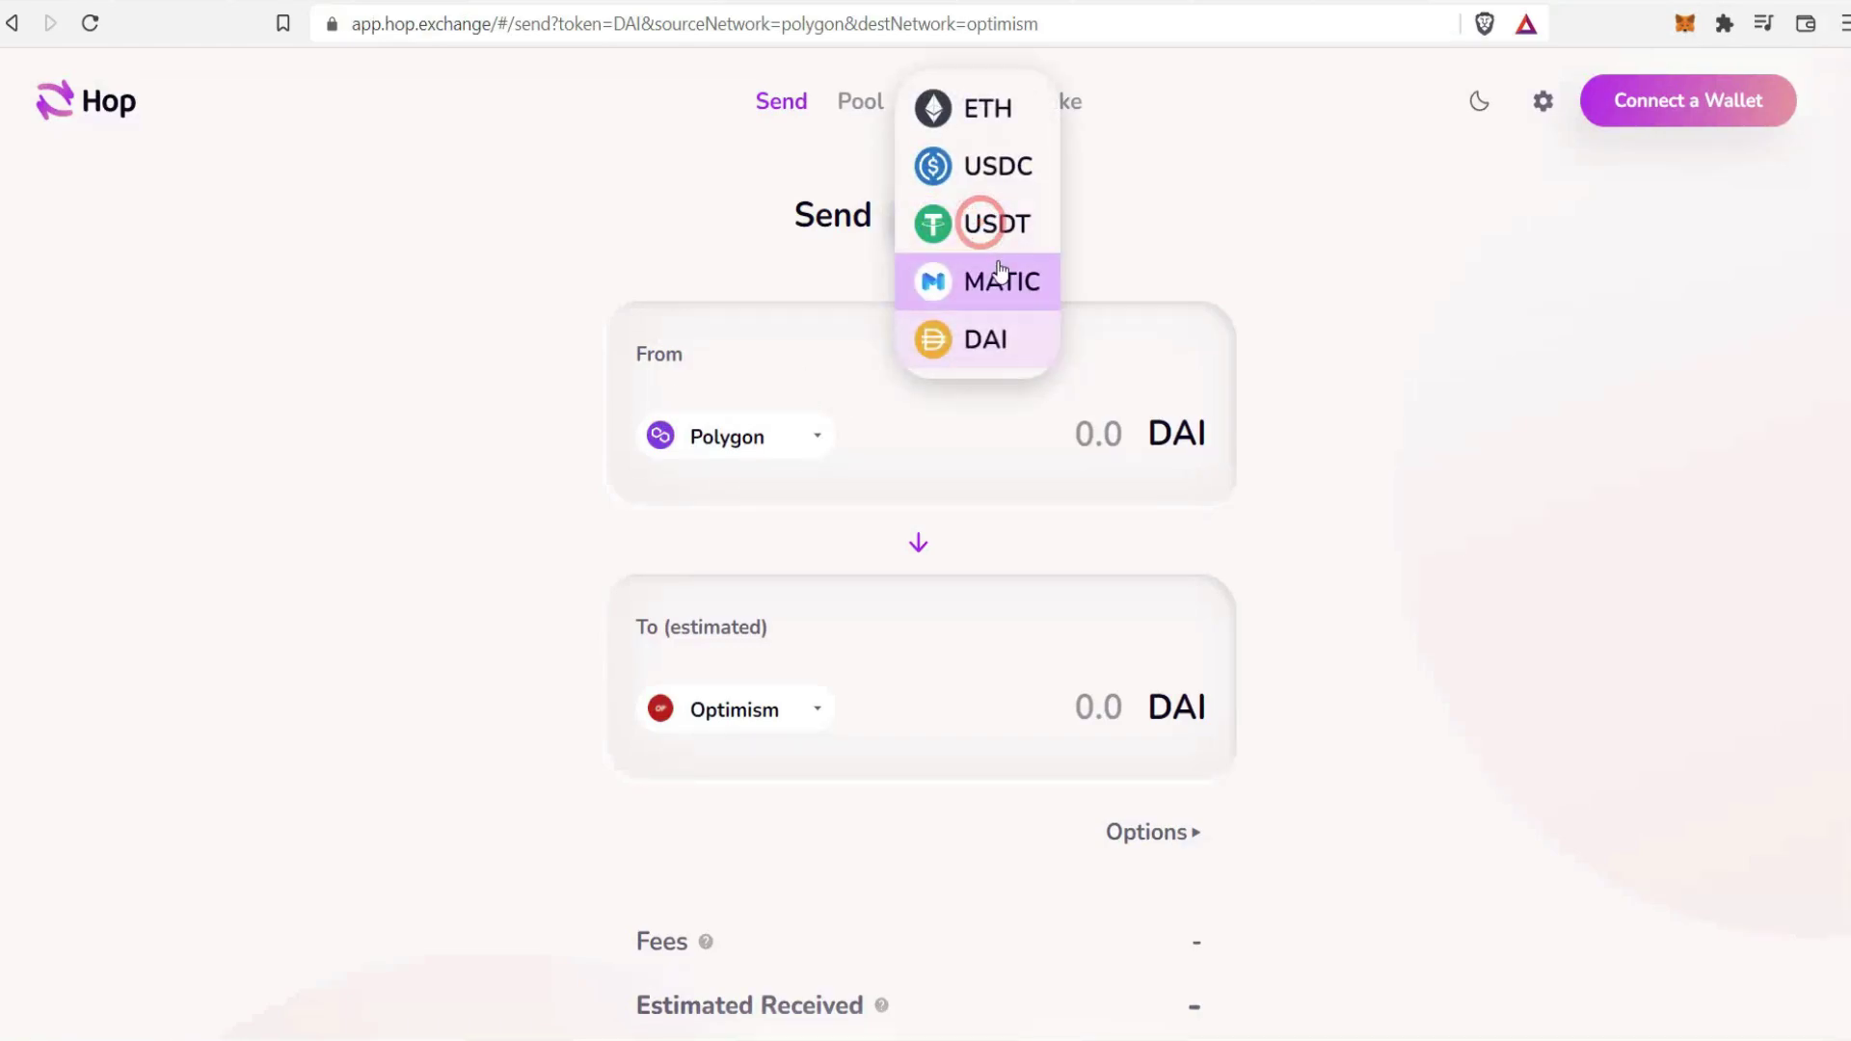
pyautogui.click(988, 110)
pyautogui.click(766, 436)
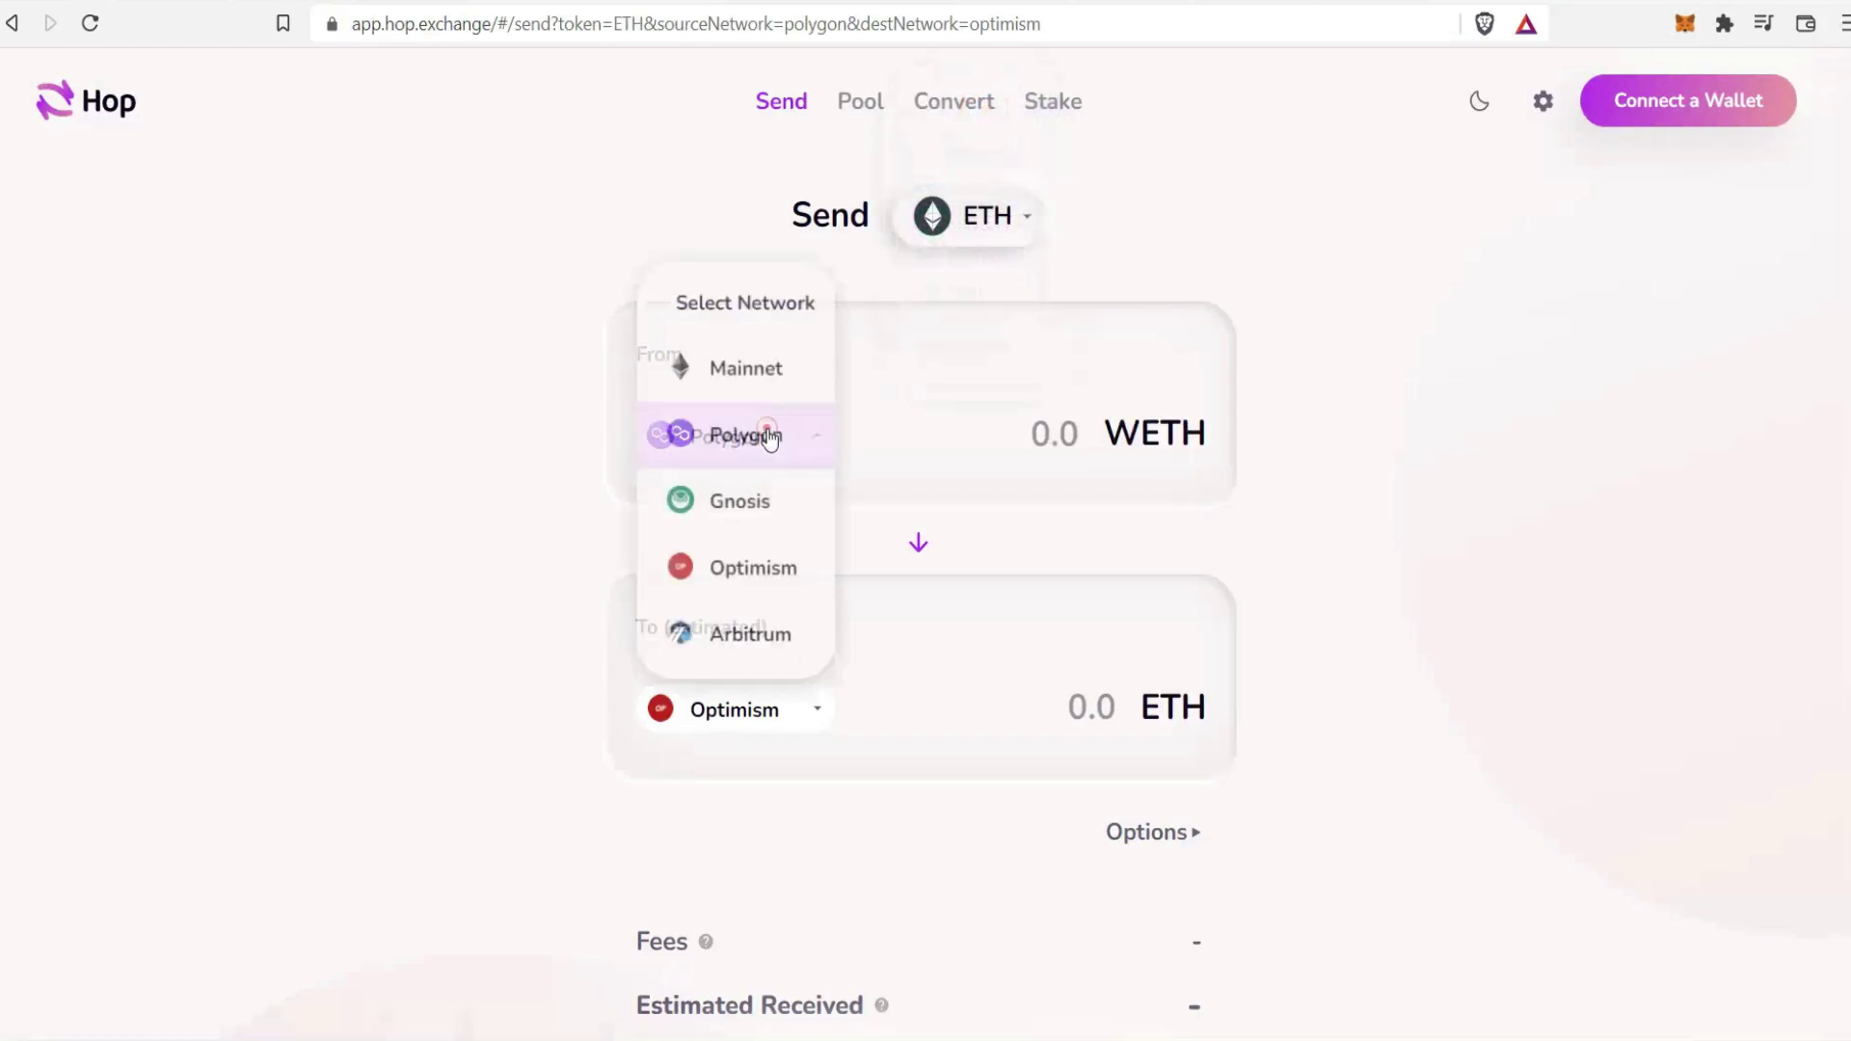
pyautogui.click(738, 370)
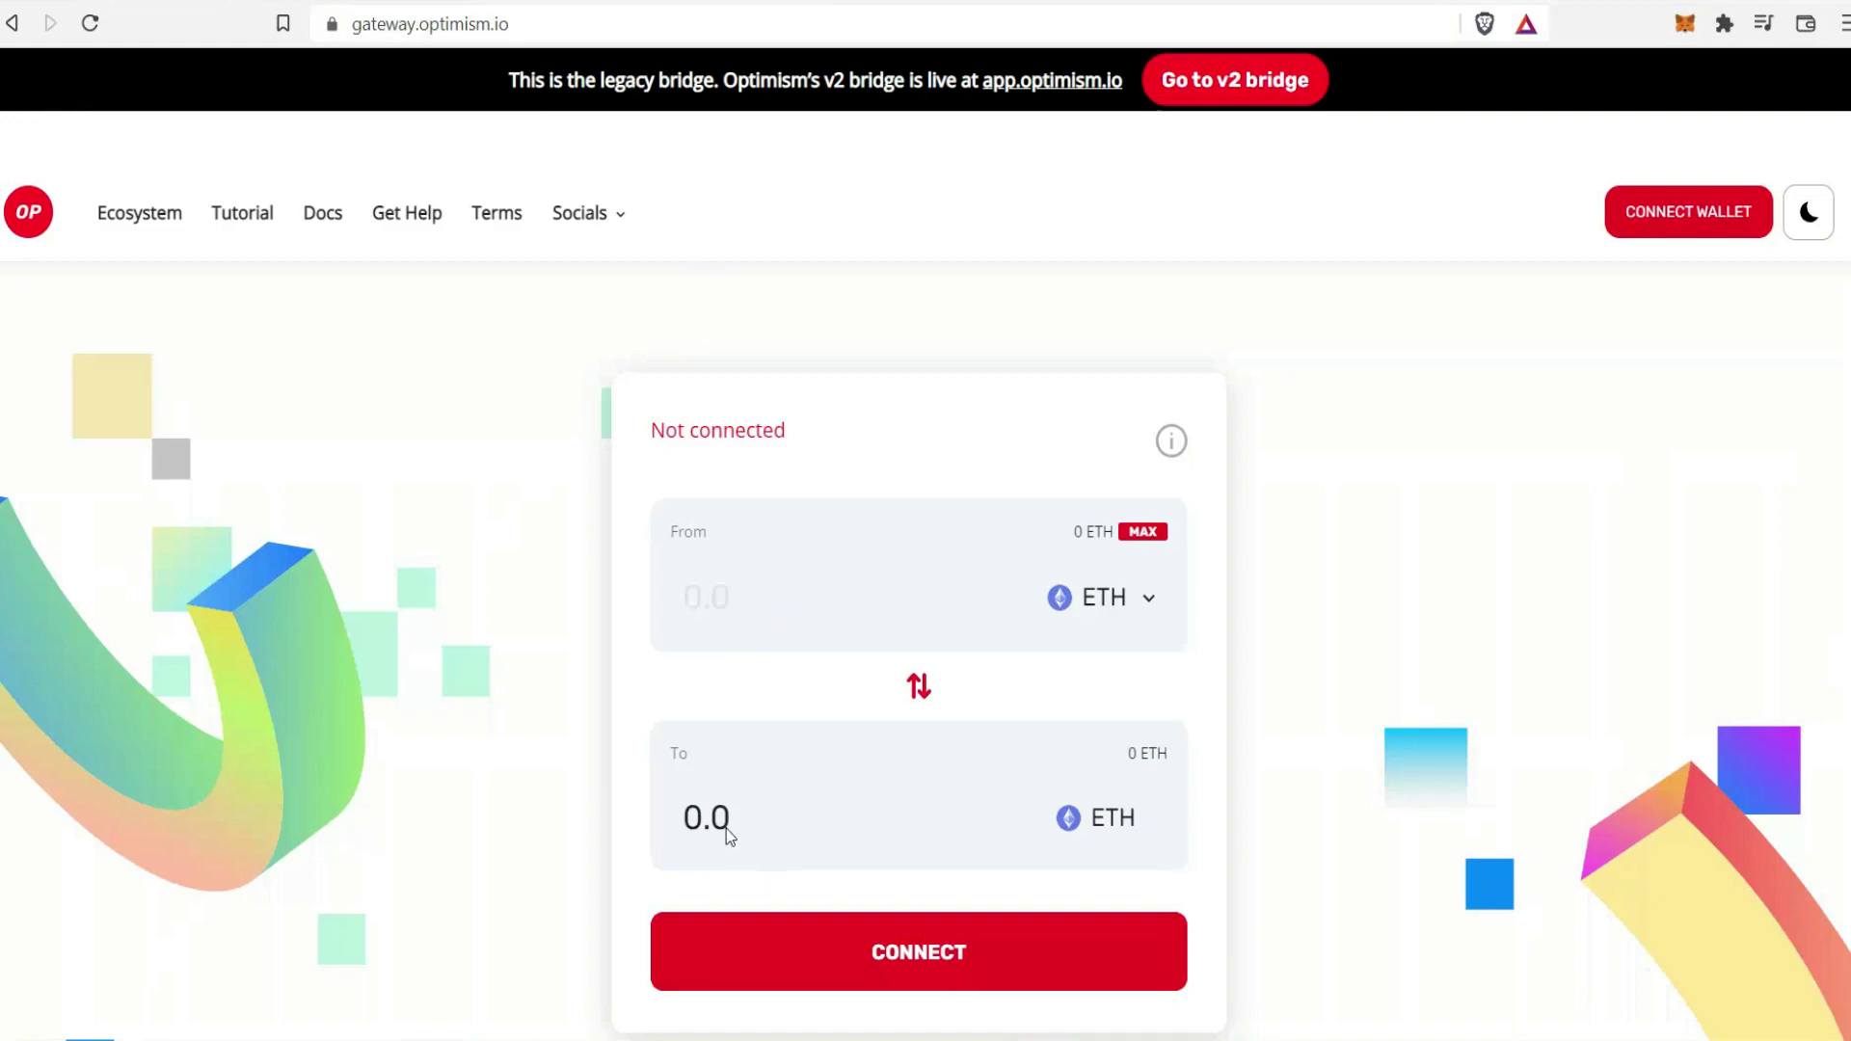
# Step: Return to the Optimism gateway, read the legacy bridge notice and open the v2 bridge
pyautogui.moveTo(498, 78); pyautogui.dragTo(1118, 79)
pyautogui.click(752, 79)
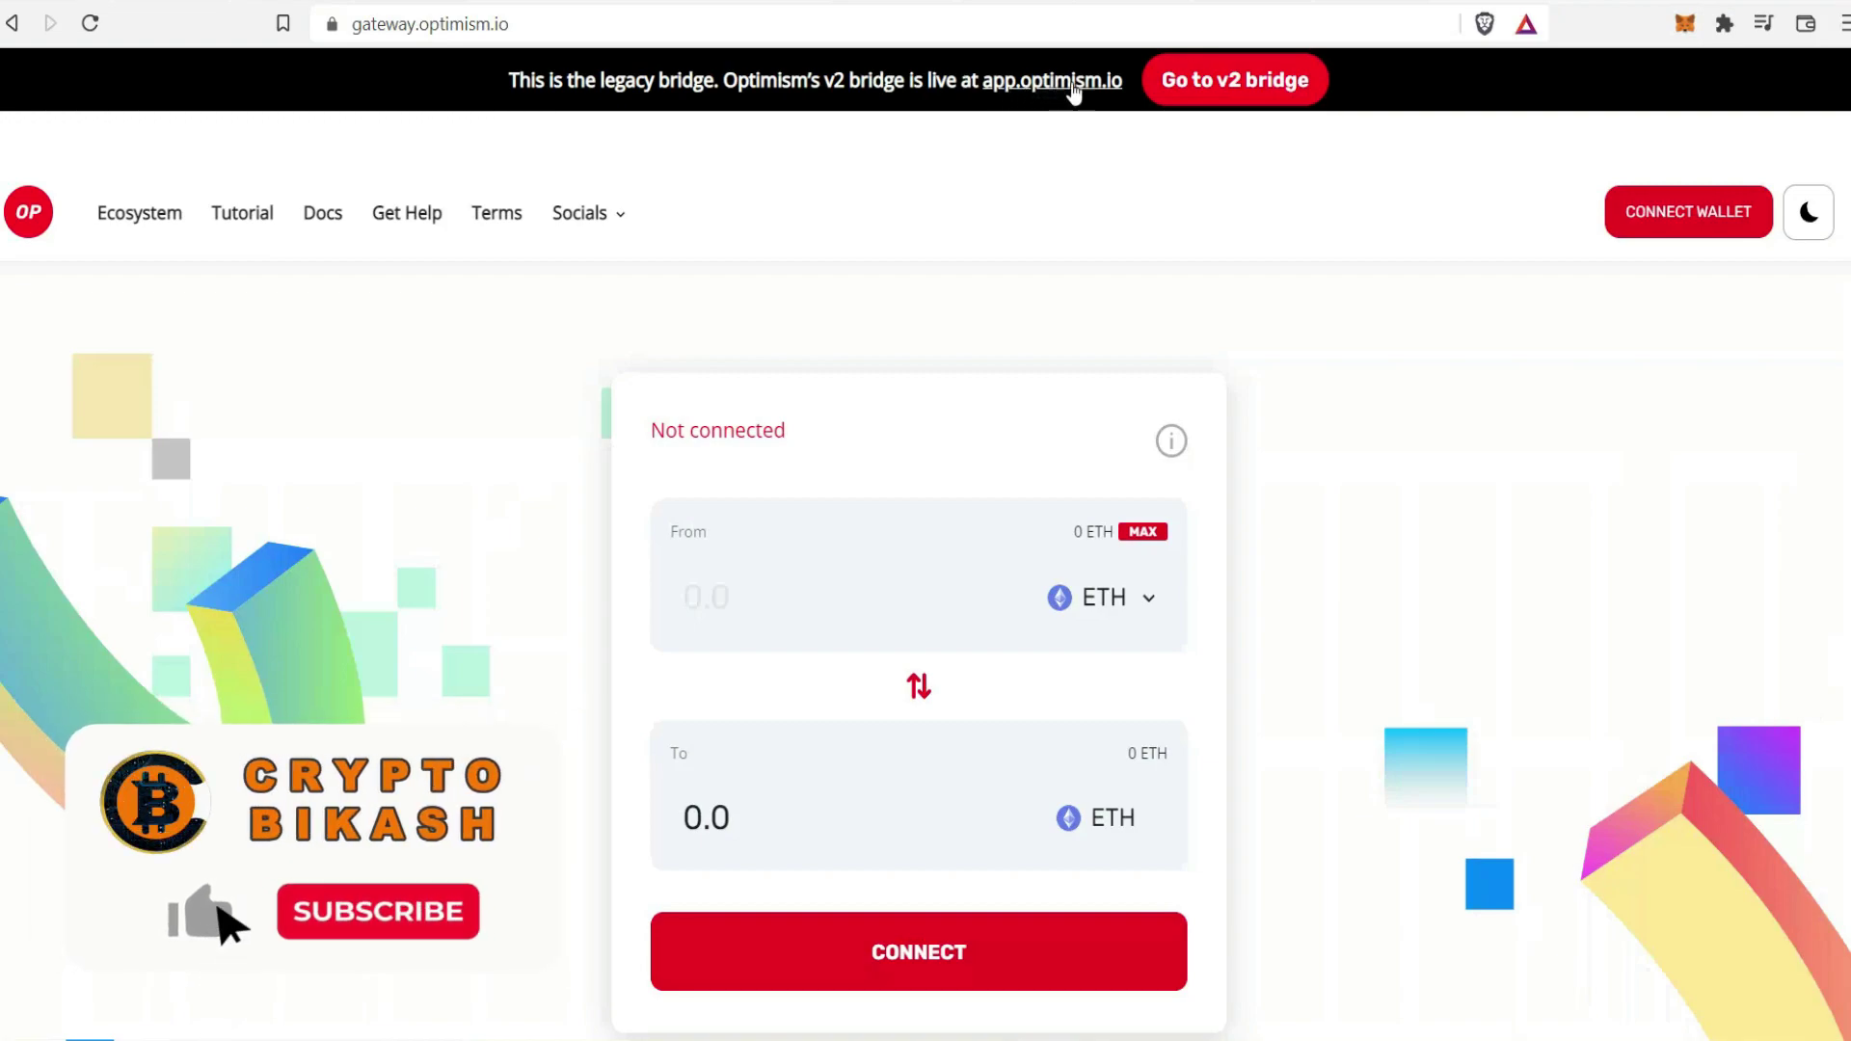
pyautogui.click(1202, 83)
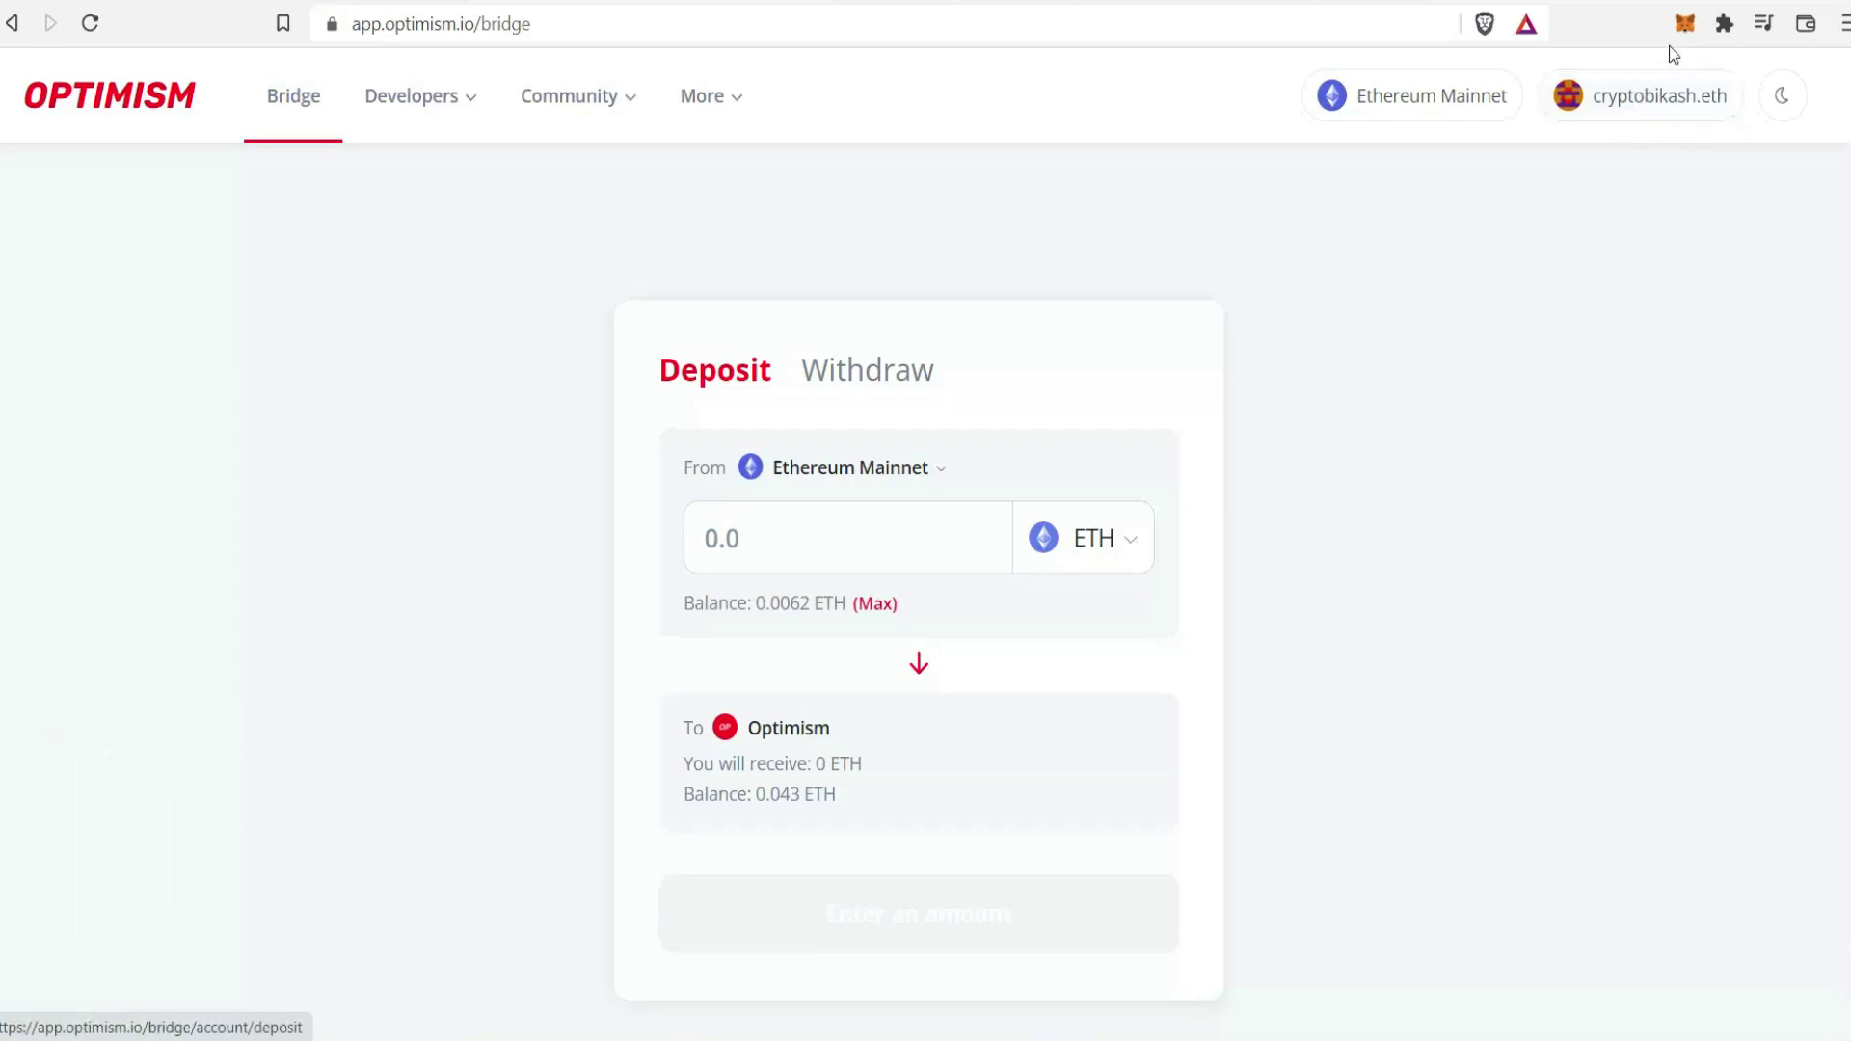
# Step: Enter 0.001 ETH as the amount to deposit from Ethereum Mainnet to Optimism
pyautogui.click(1685, 25)
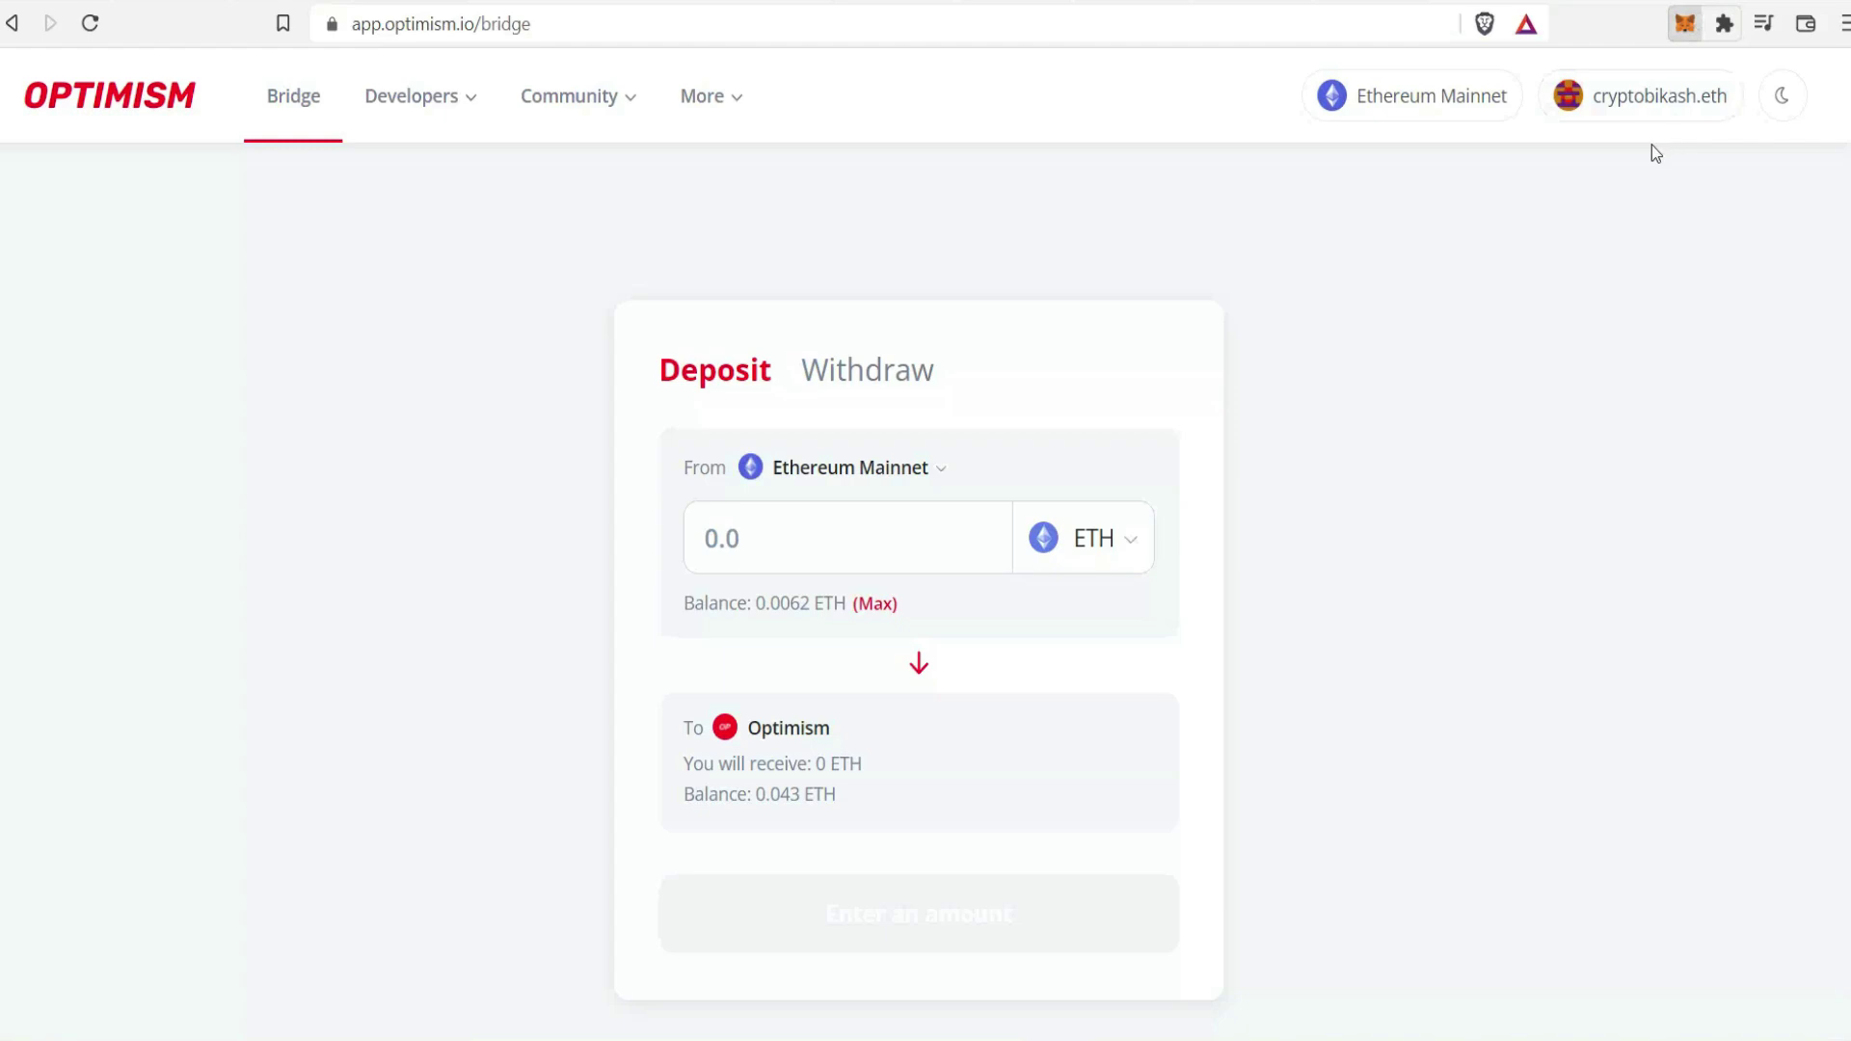
pyautogui.click(1028, 202)
pyautogui.click(824, 552)
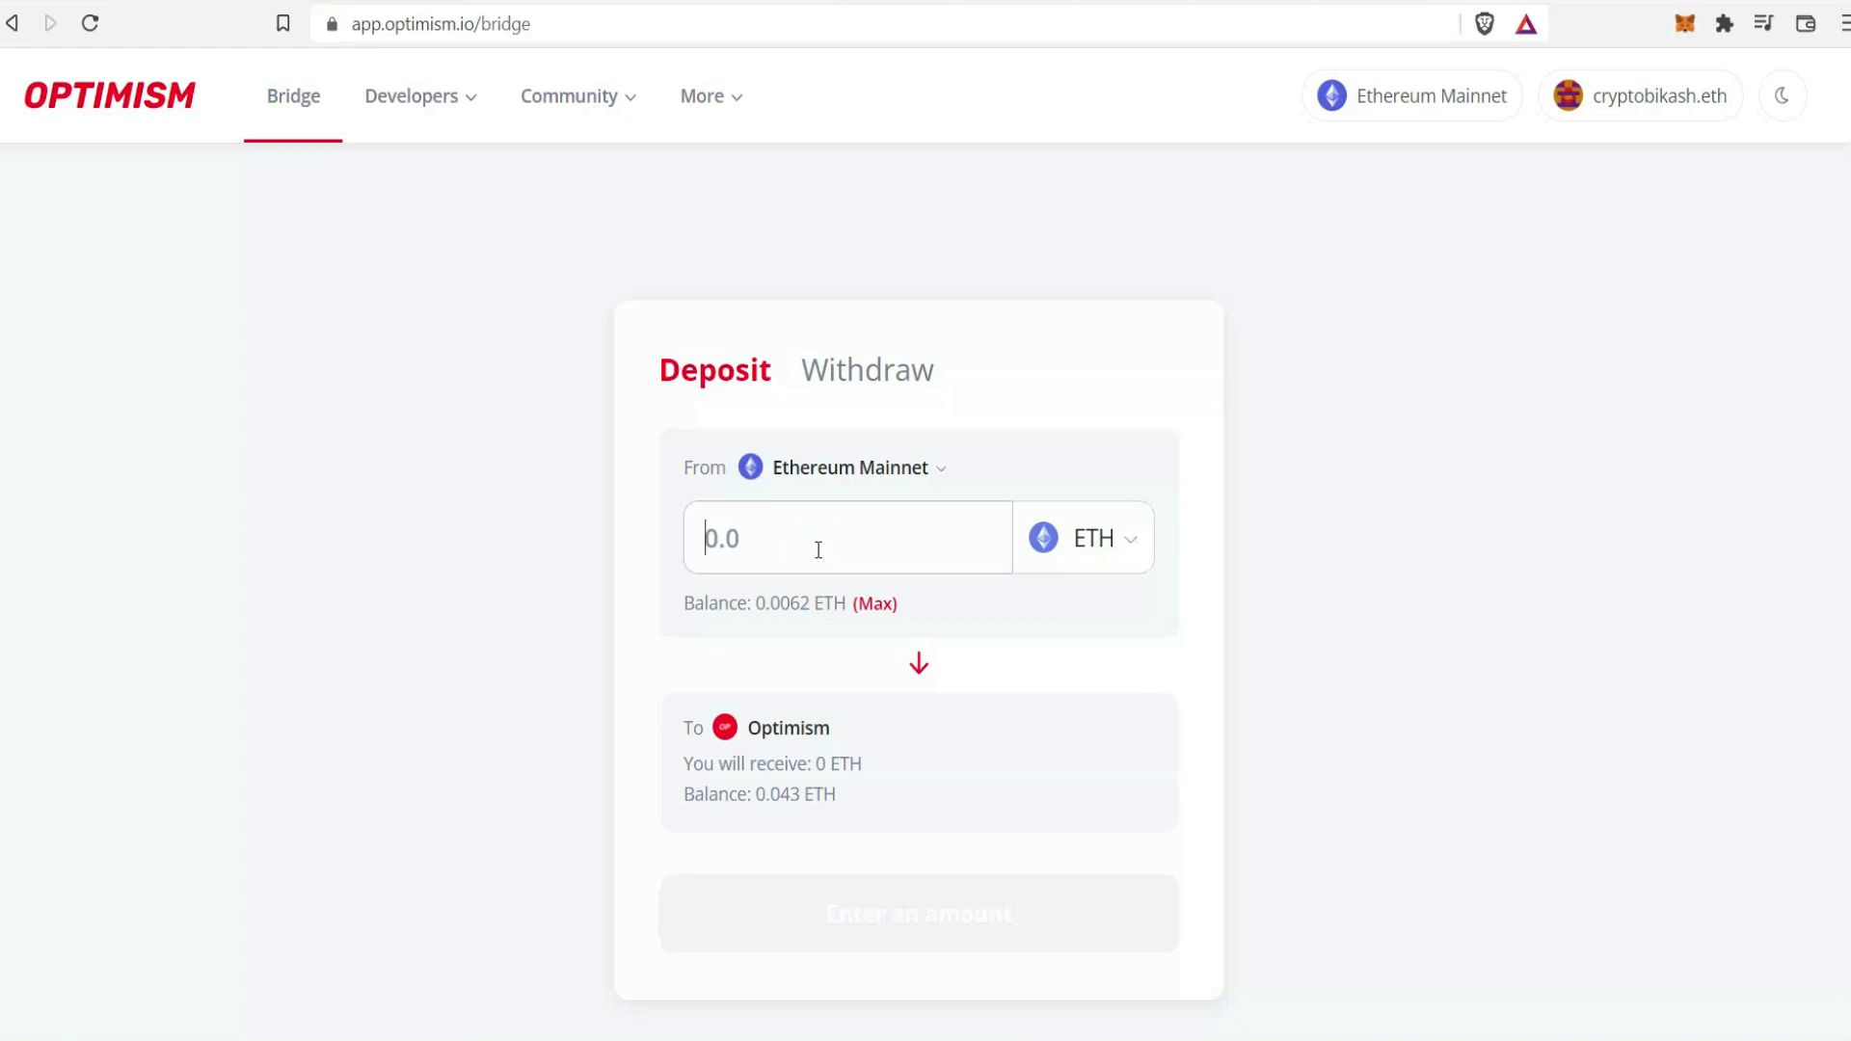
pyautogui.write('0.001')
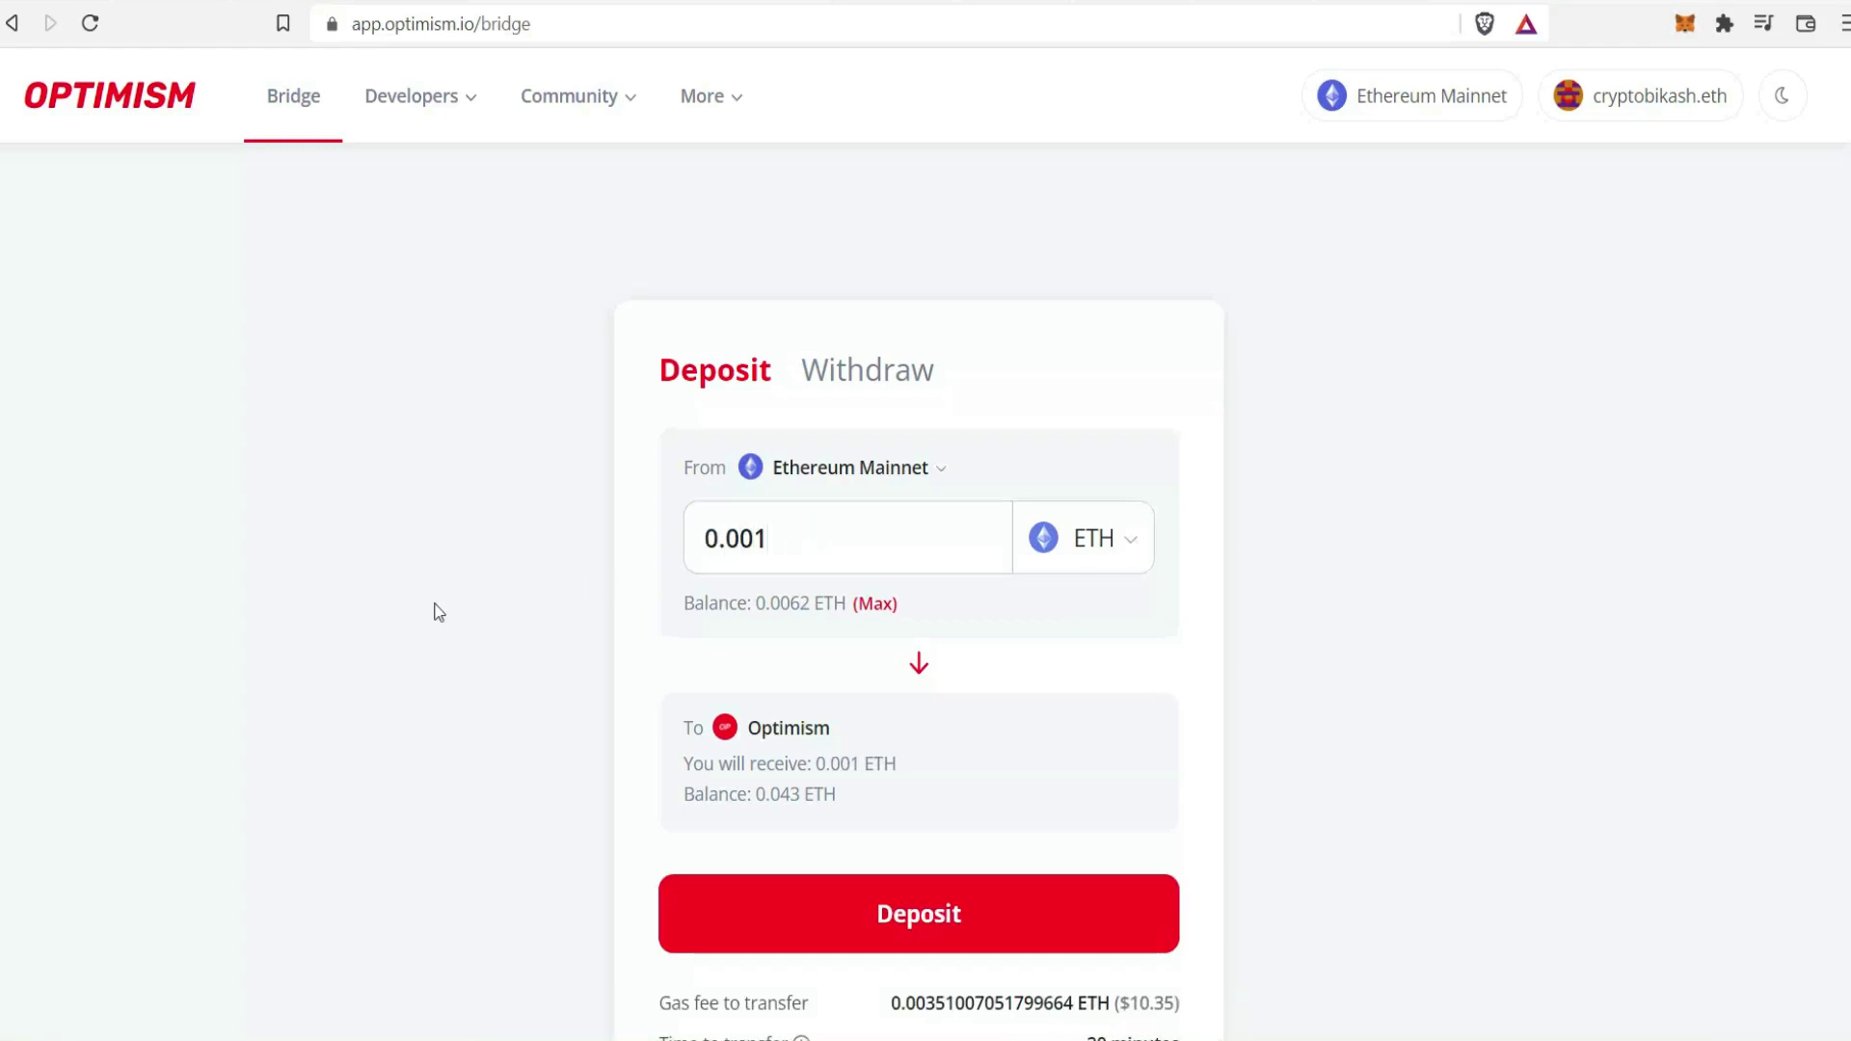
# Step: Examine the gas fee and the transfer time given for the deposit
pyautogui.scroll(-1, 434, 611)
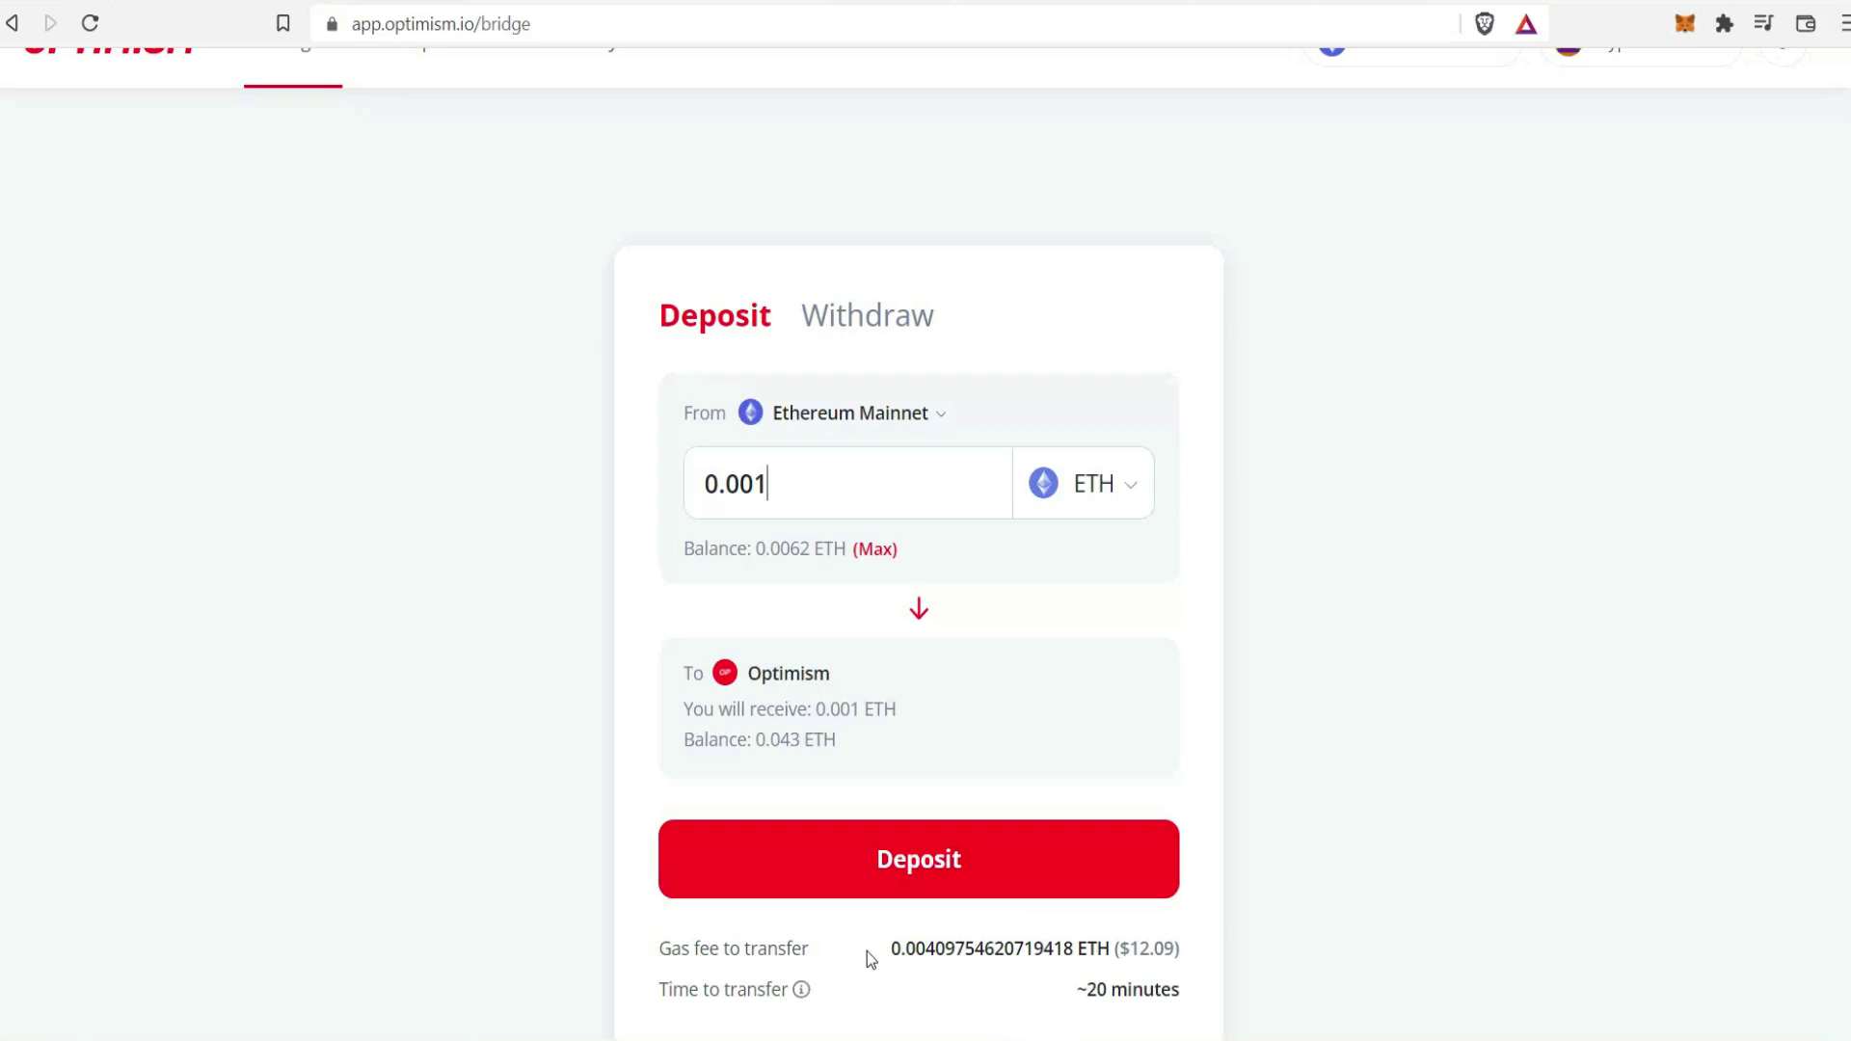
pyautogui.moveTo(649, 955); pyautogui.dragTo(1083, 945)
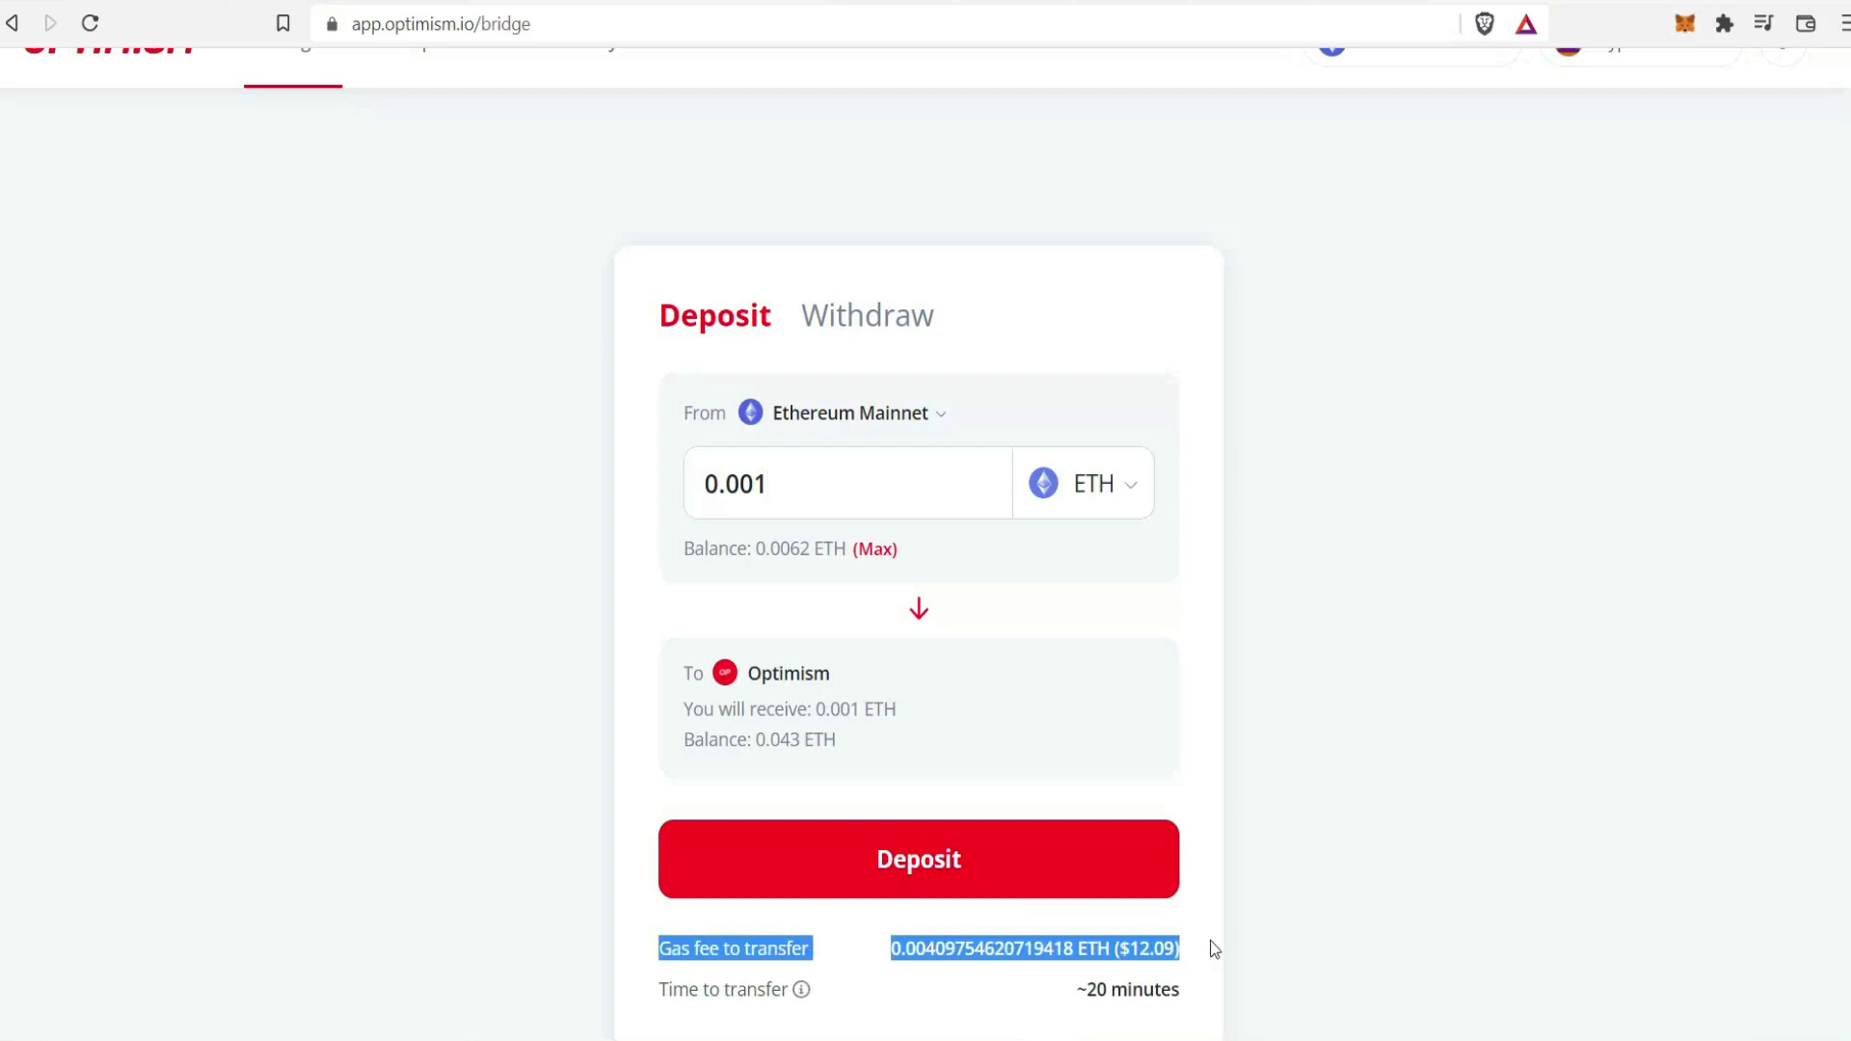
pyautogui.moveTo(658, 987); pyautogui.dragTo(1154, 958)
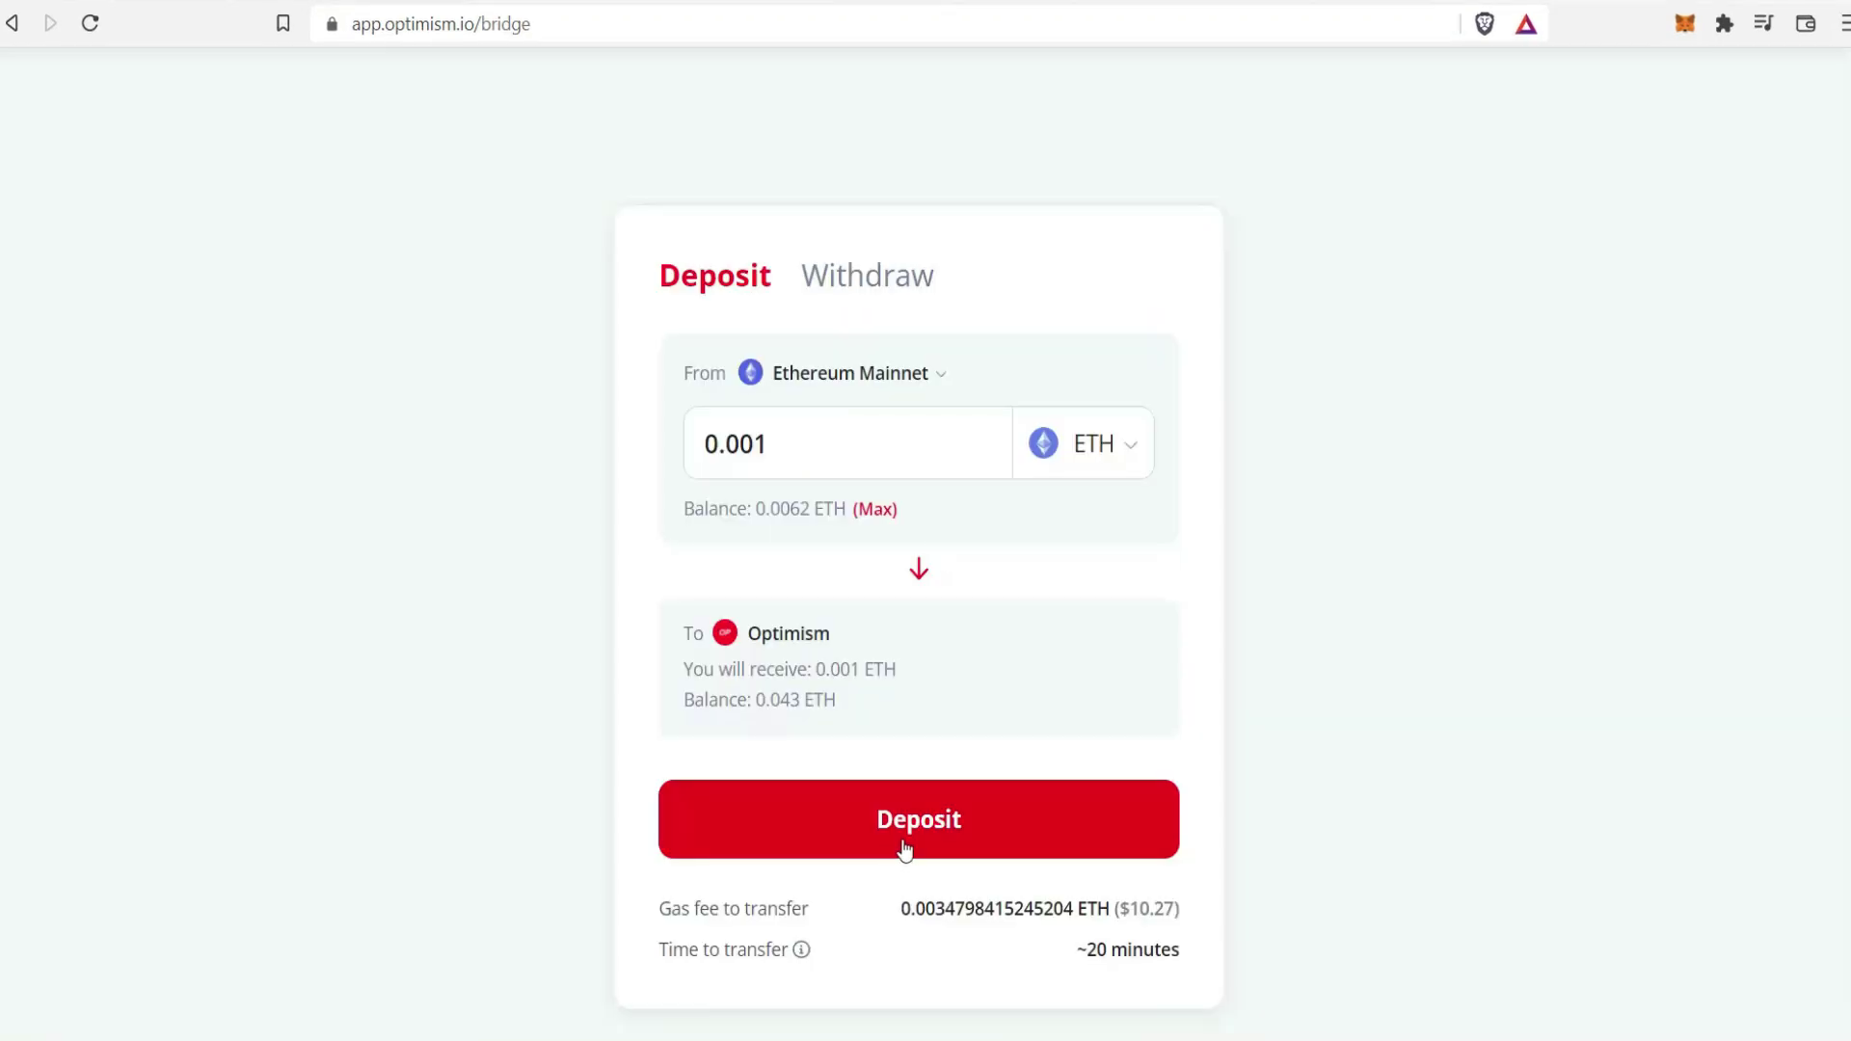
# Step: Start the 0.001 ETH deposit, review its amount in the confirmation, and submit it to the wallet
pyautogui.click(902, 839)
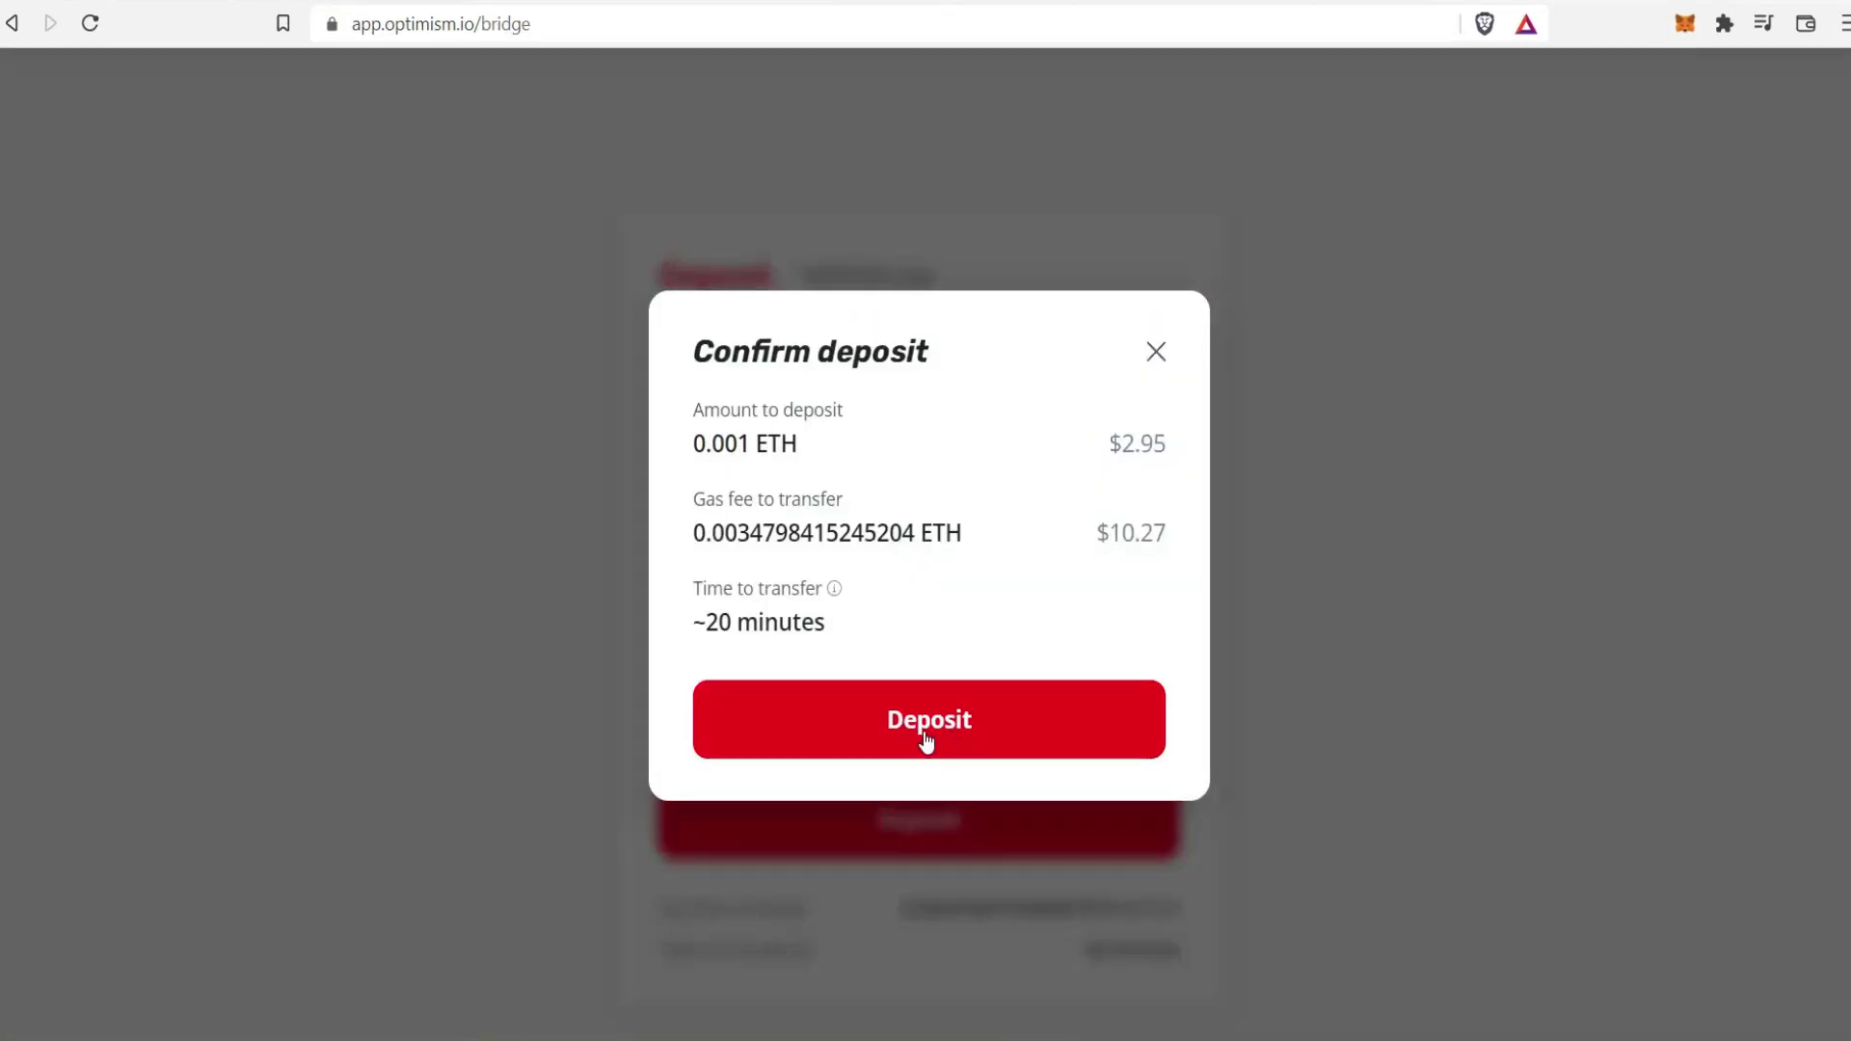
pyautogui.moveTo(993, 376); pyautogui.dragTo(703, 352)
pyautogui.moveTo(689, 417); pyautogui.dragTo(1165, 454)
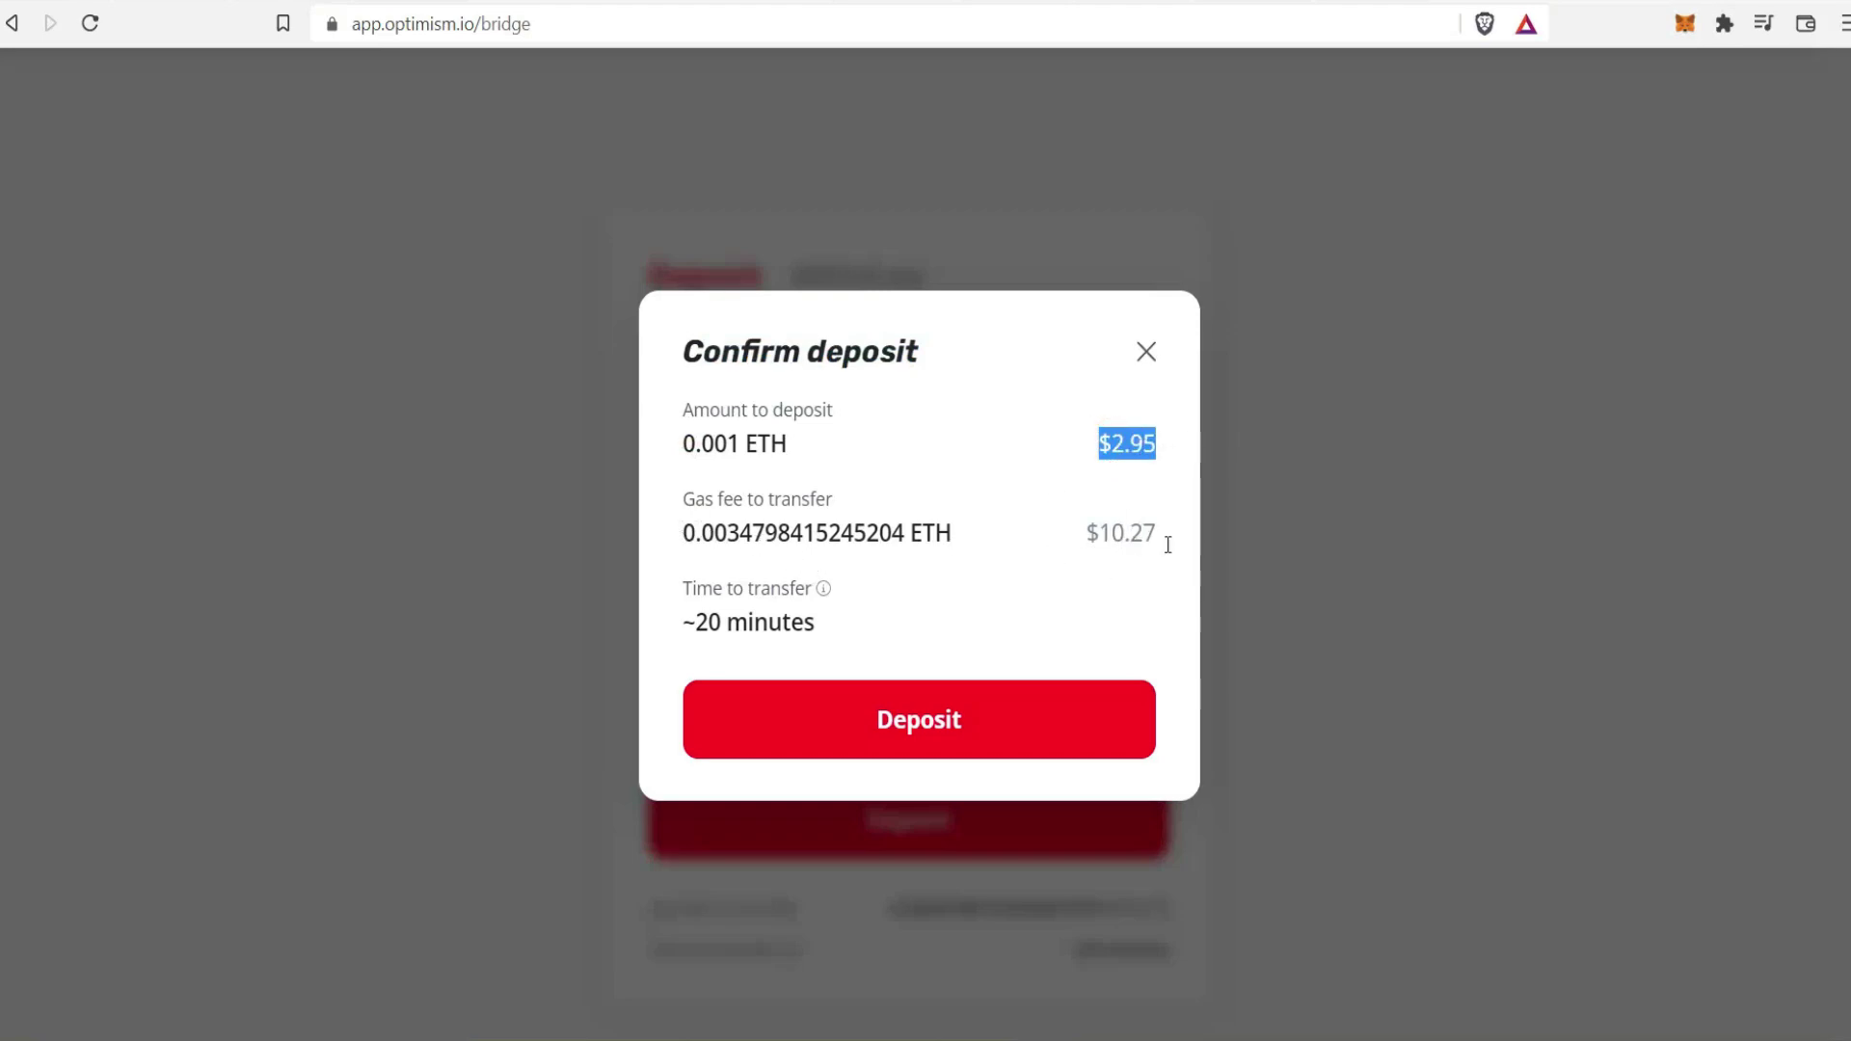
pyautogui.click(1067, 725)
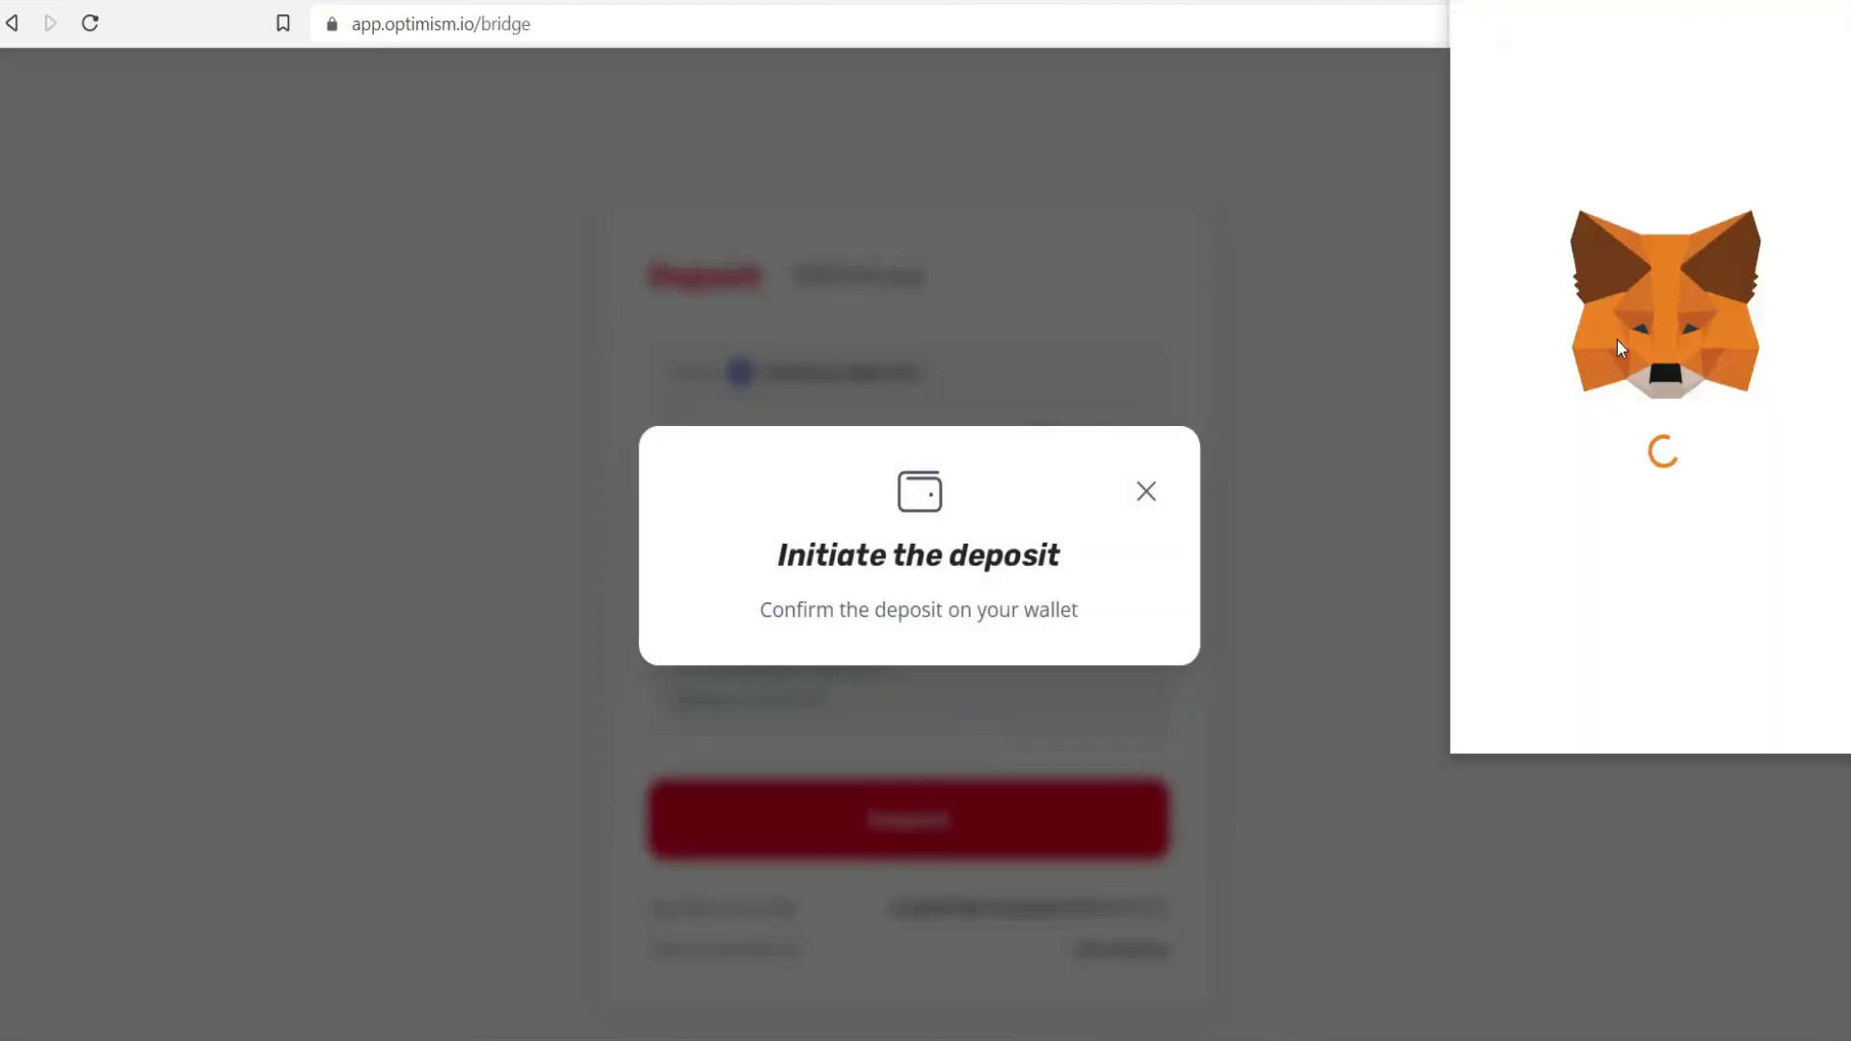
# Step: Review the estimated gas fee in the MetaMask request, and cancel the deposit without approving it
pyautogui.scroll(-2, 1591, 675)
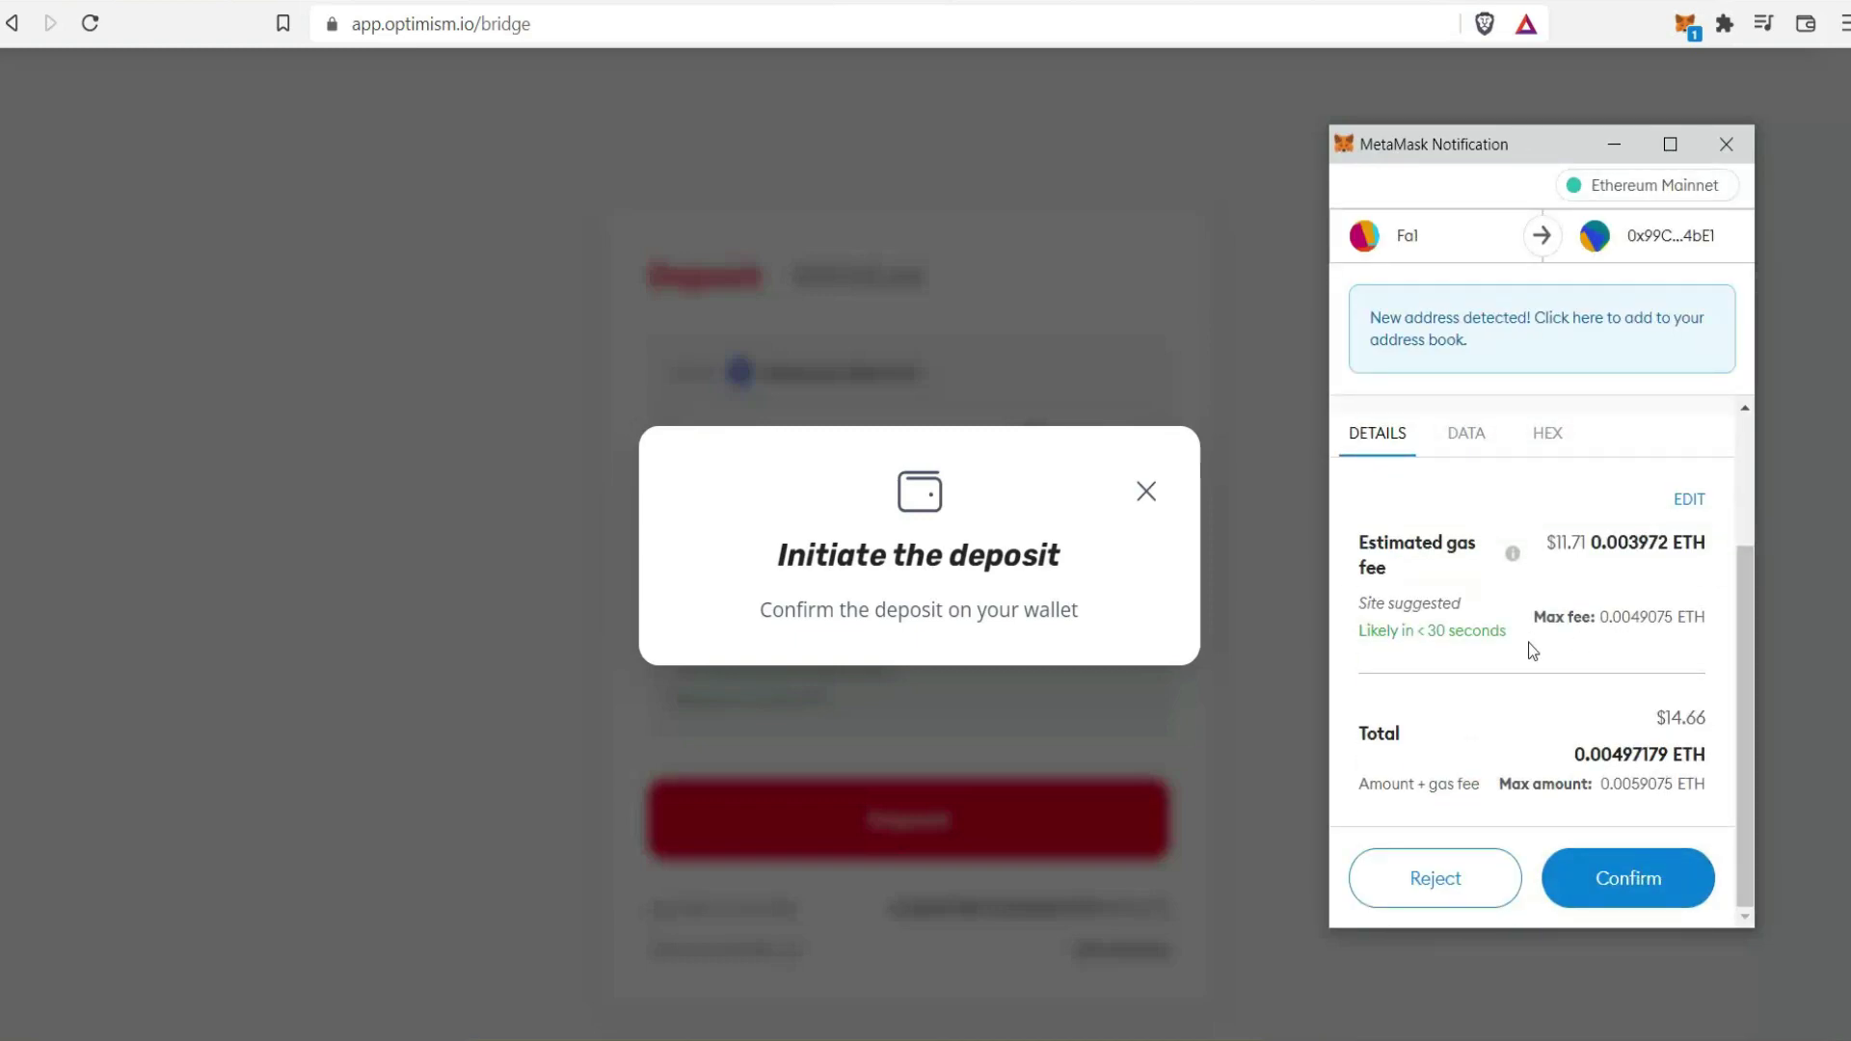
pyautogui.scroll(1, 1471, 712)
pyautogui.moveTo(1545, 674); pyautogui.dragTo(1694, 679)
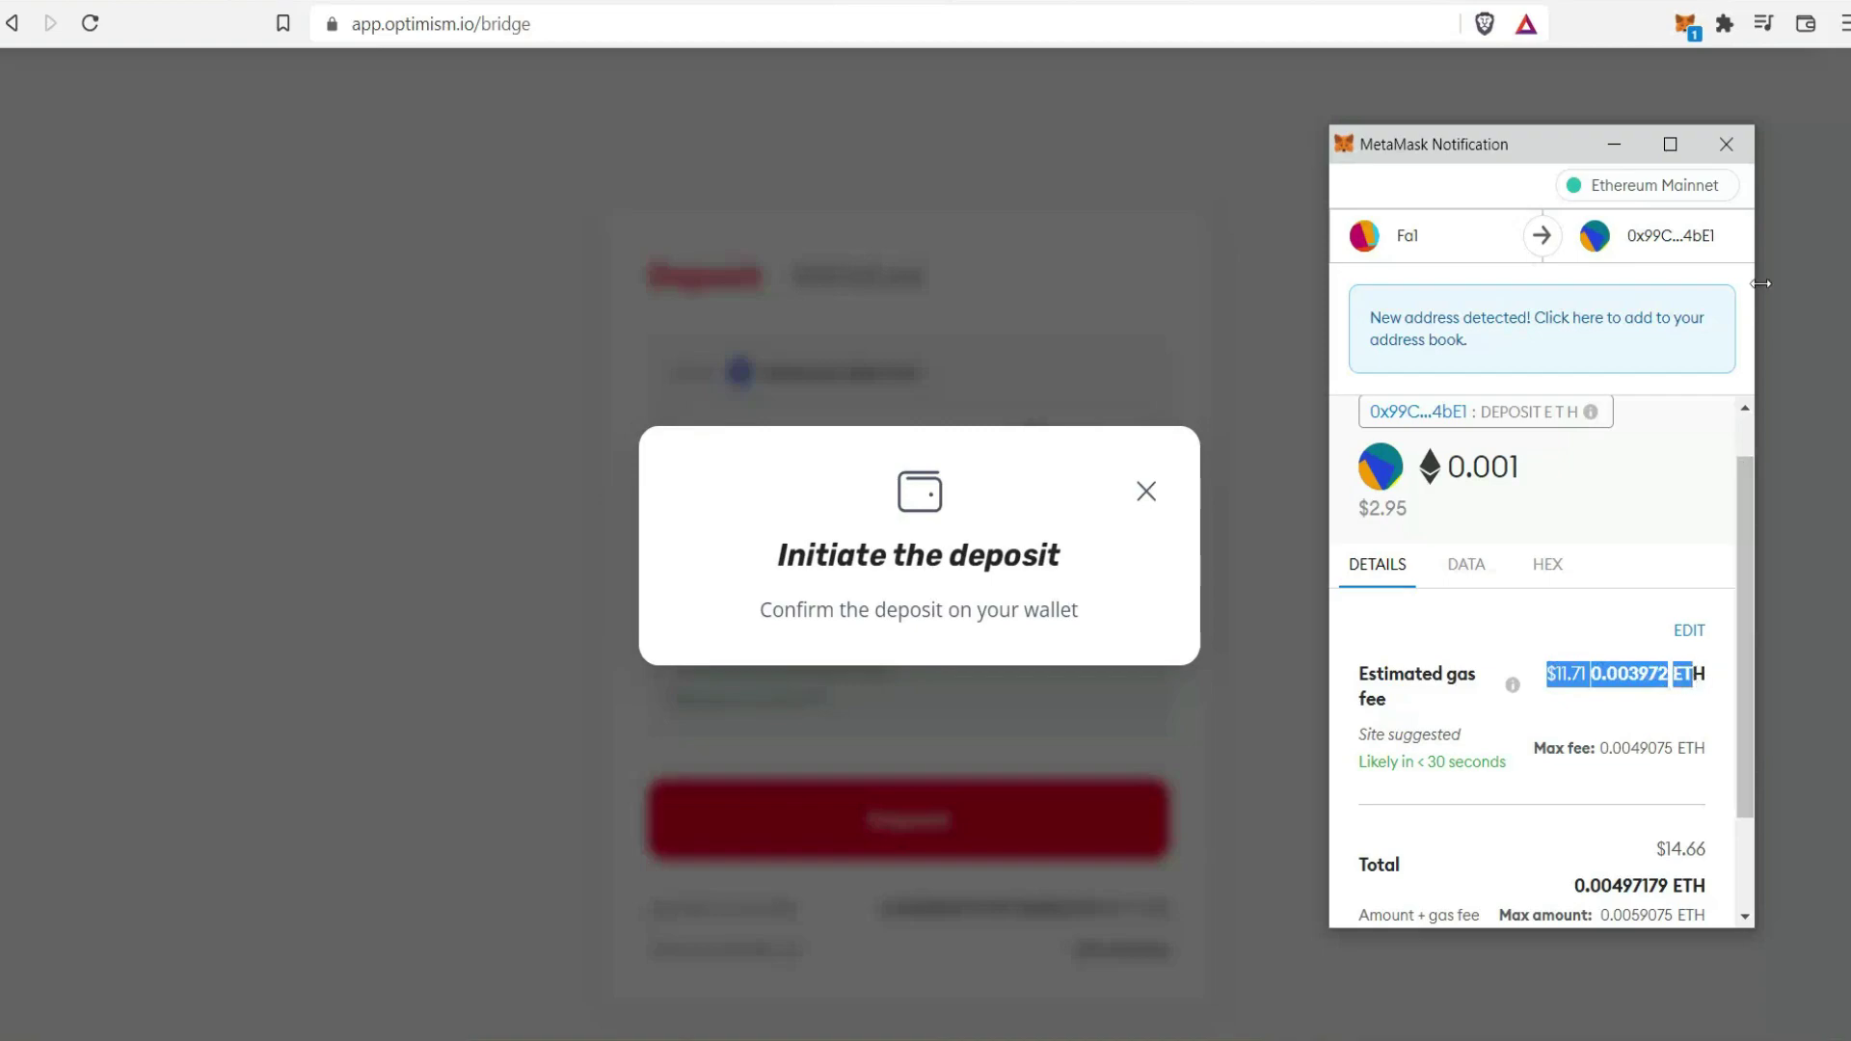
pyautogui.click(1724, 156)
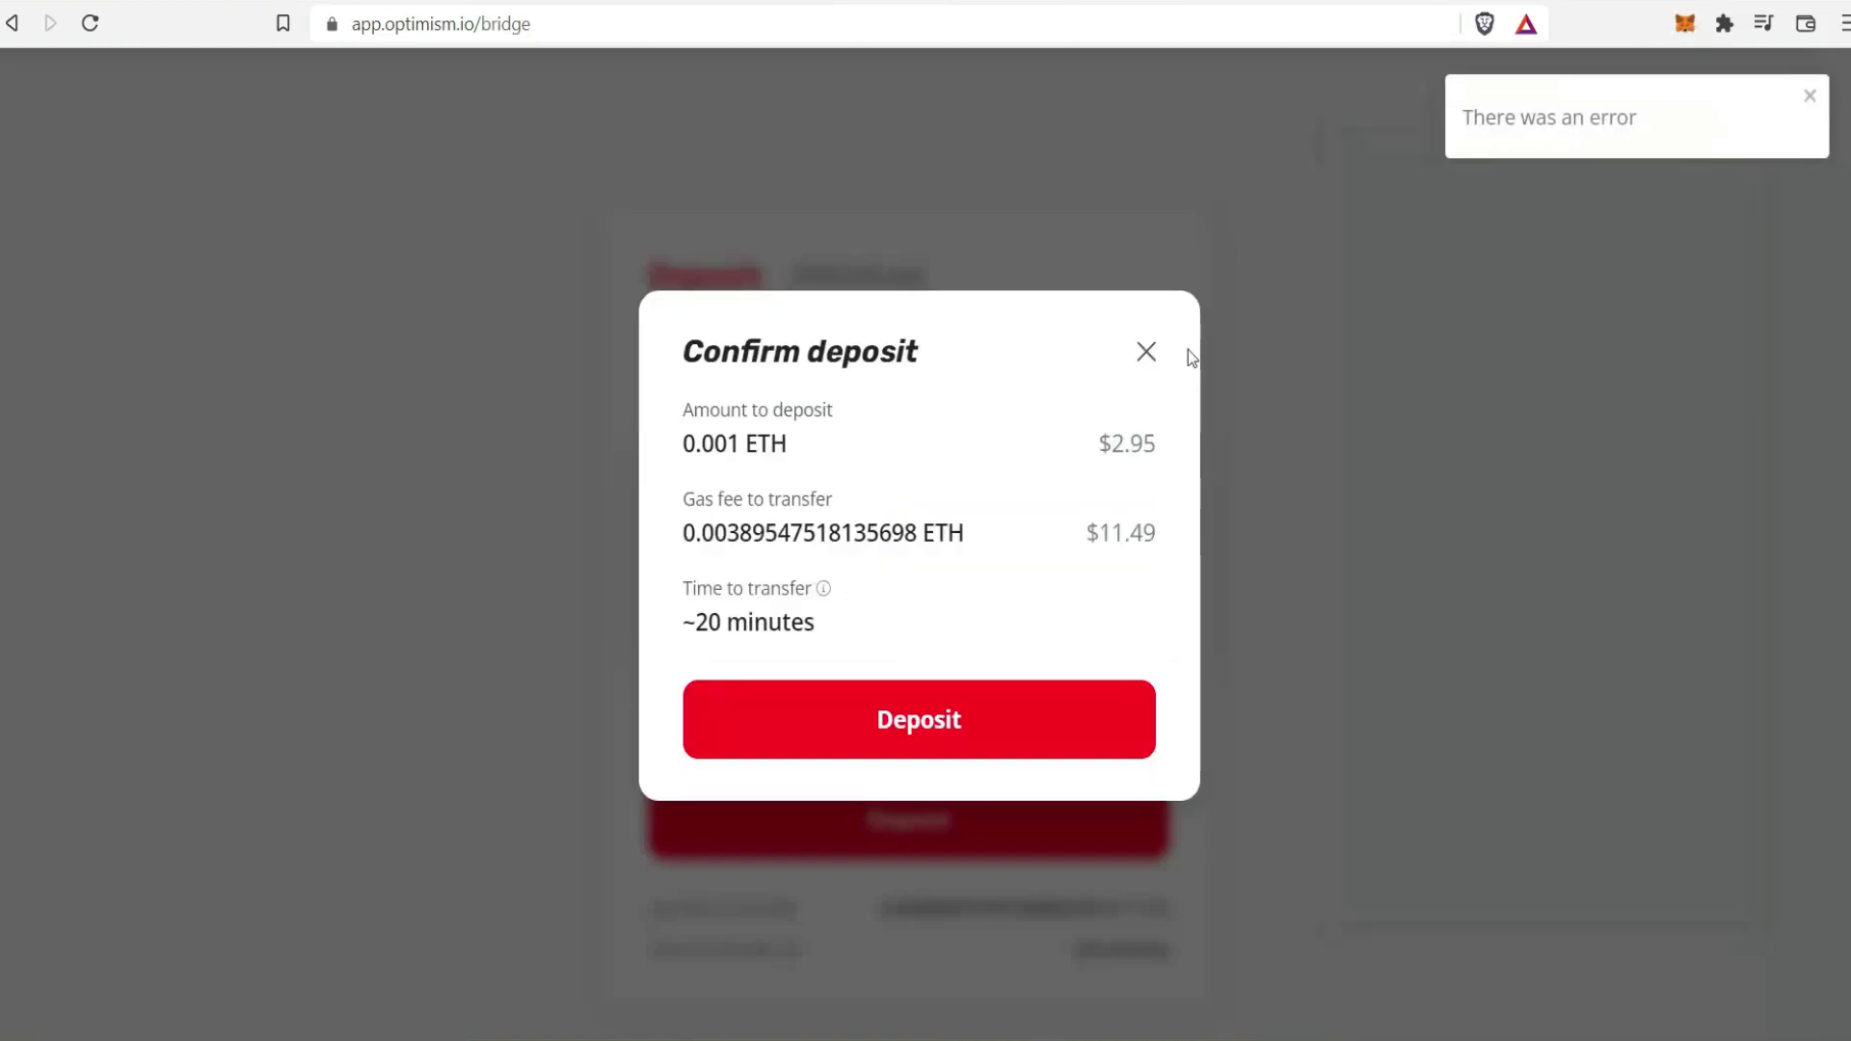
pyautogui.click(1151, 337)
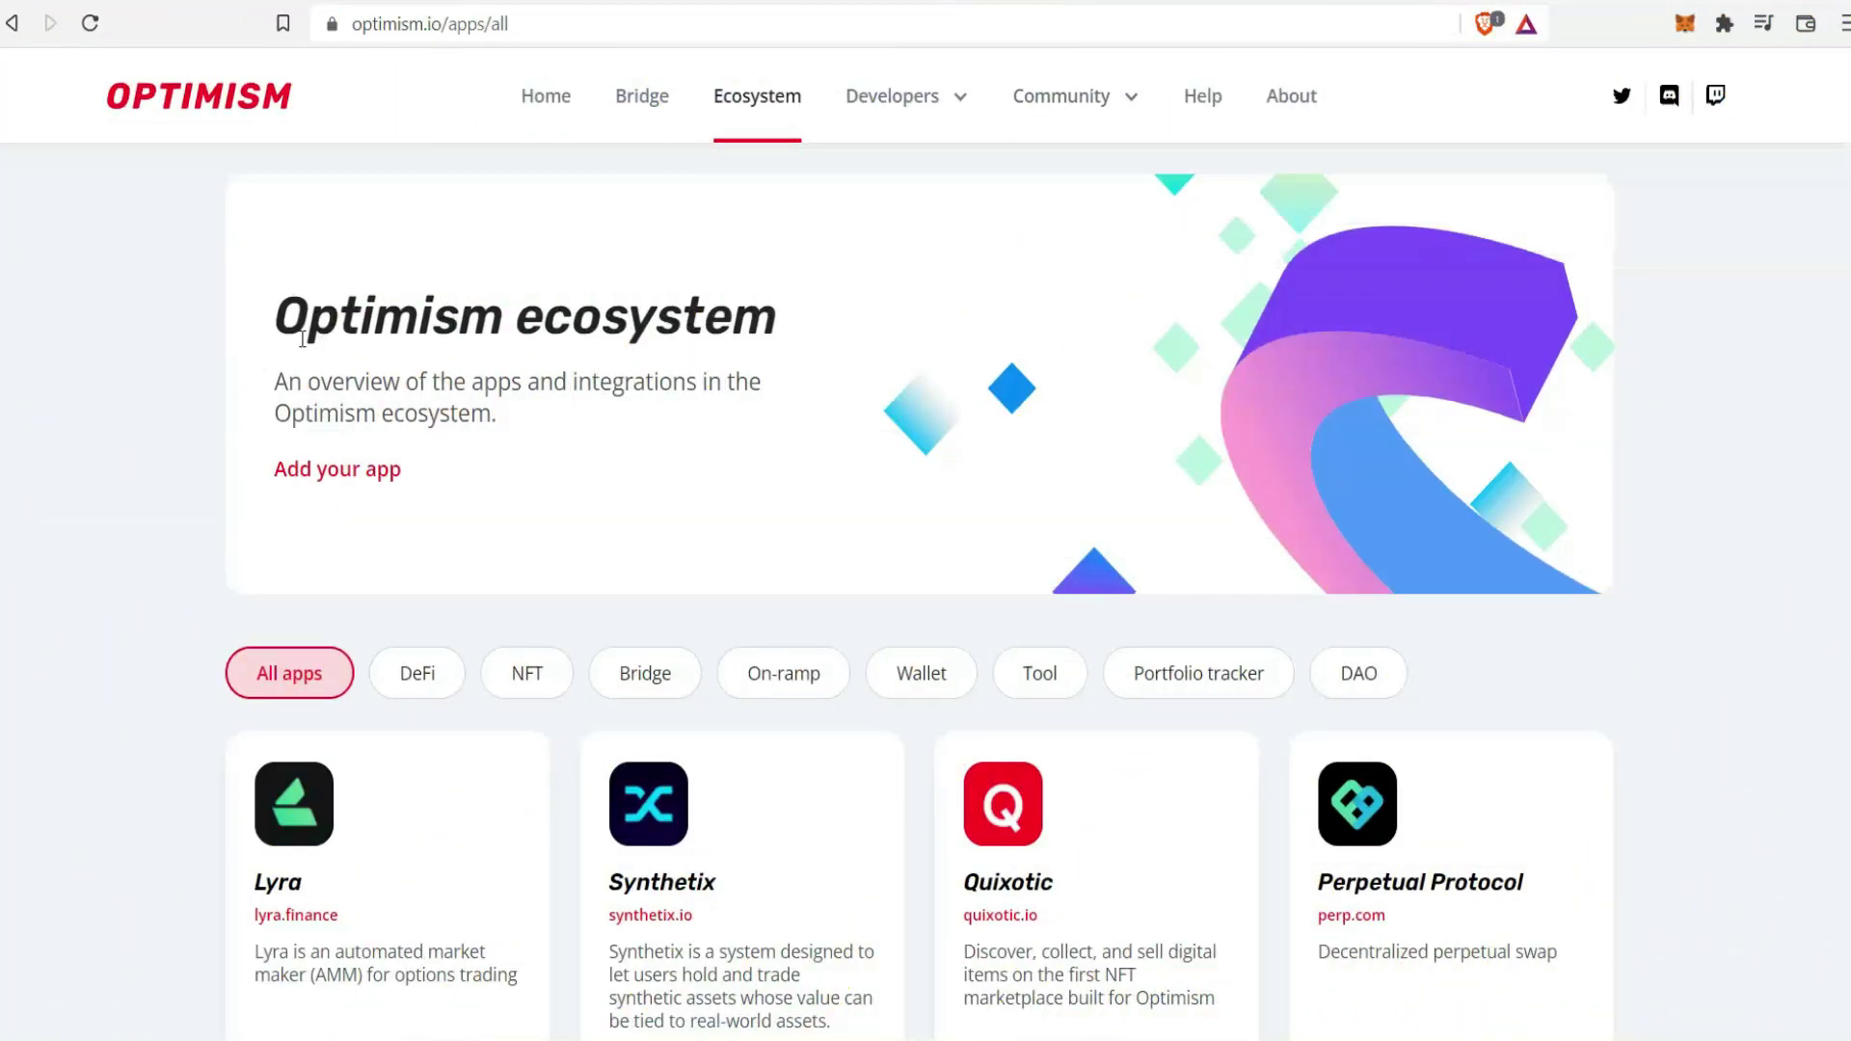
# Step: Switch to the Optimism ecosystem page and look through the listed apps and integrations
pyautogui.moveTo(262, 318); pyautogui.dragTo(808, 323)
pyautogui.scroll(-5, 682, 524)
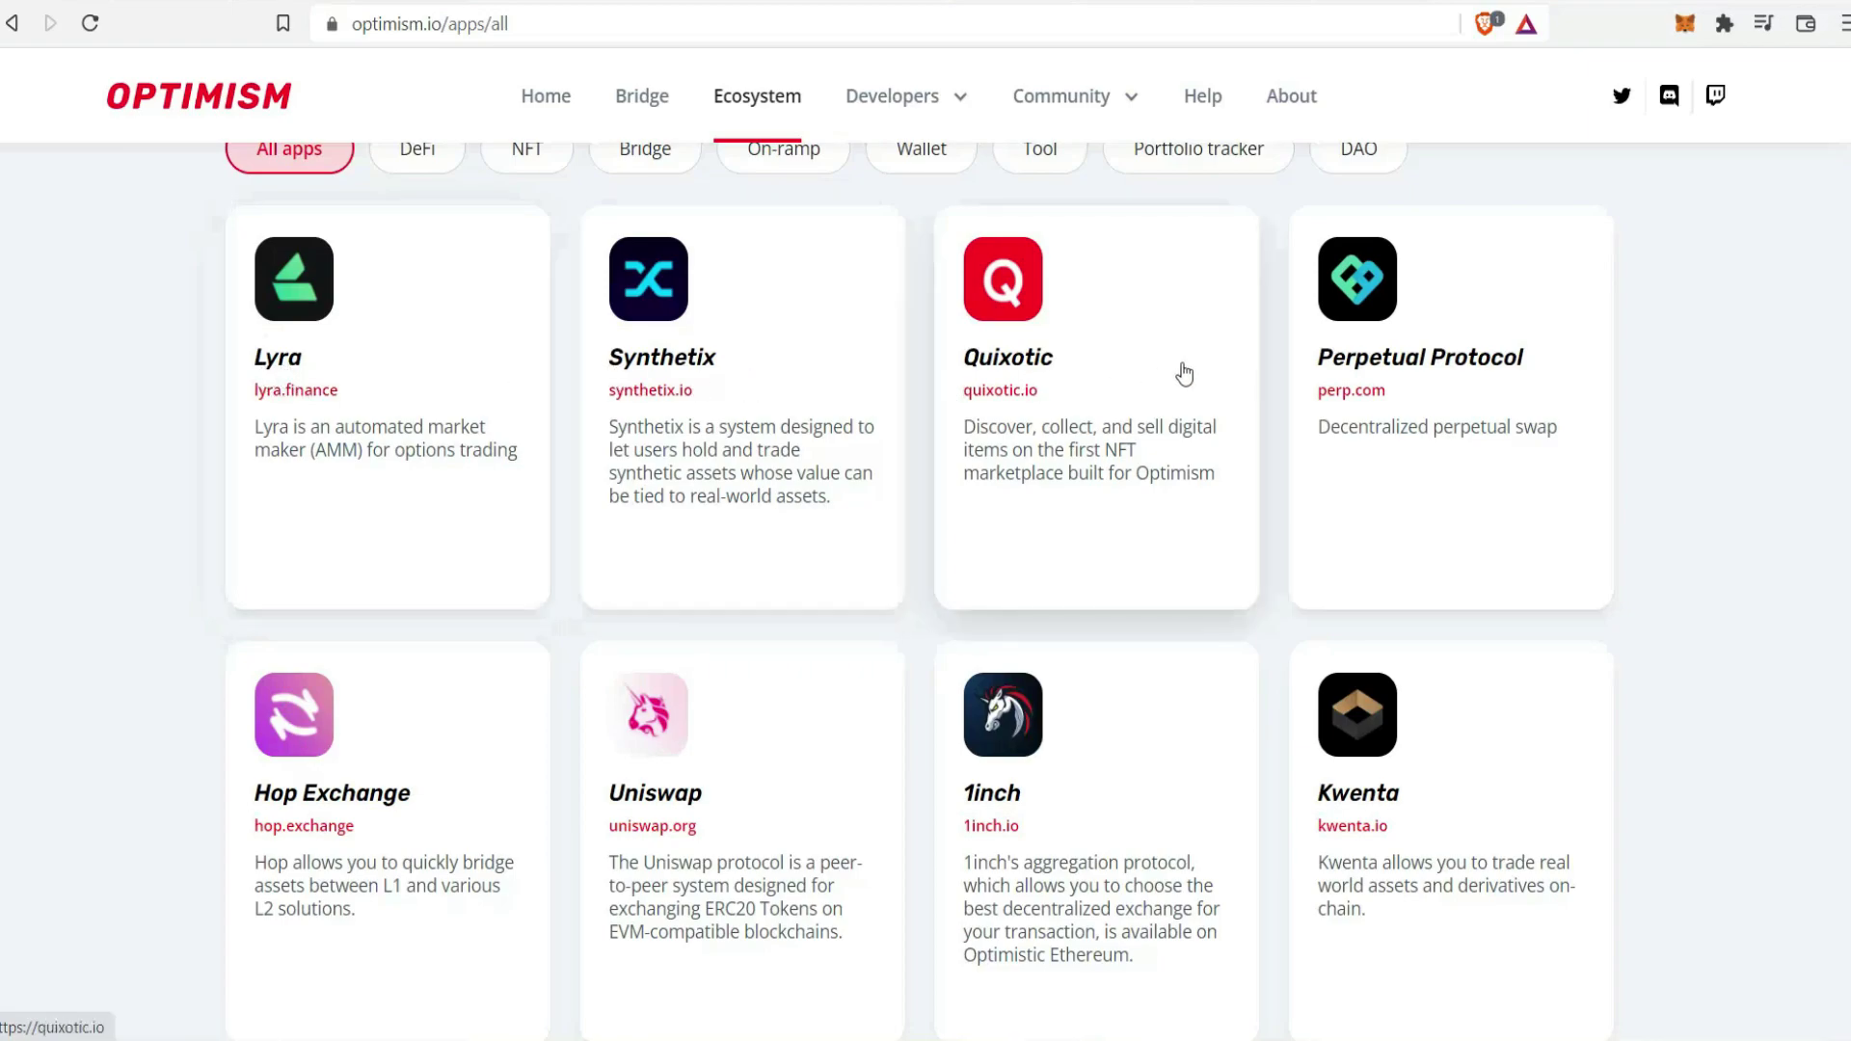
pyautogui.scroll(-3, 797, 769)
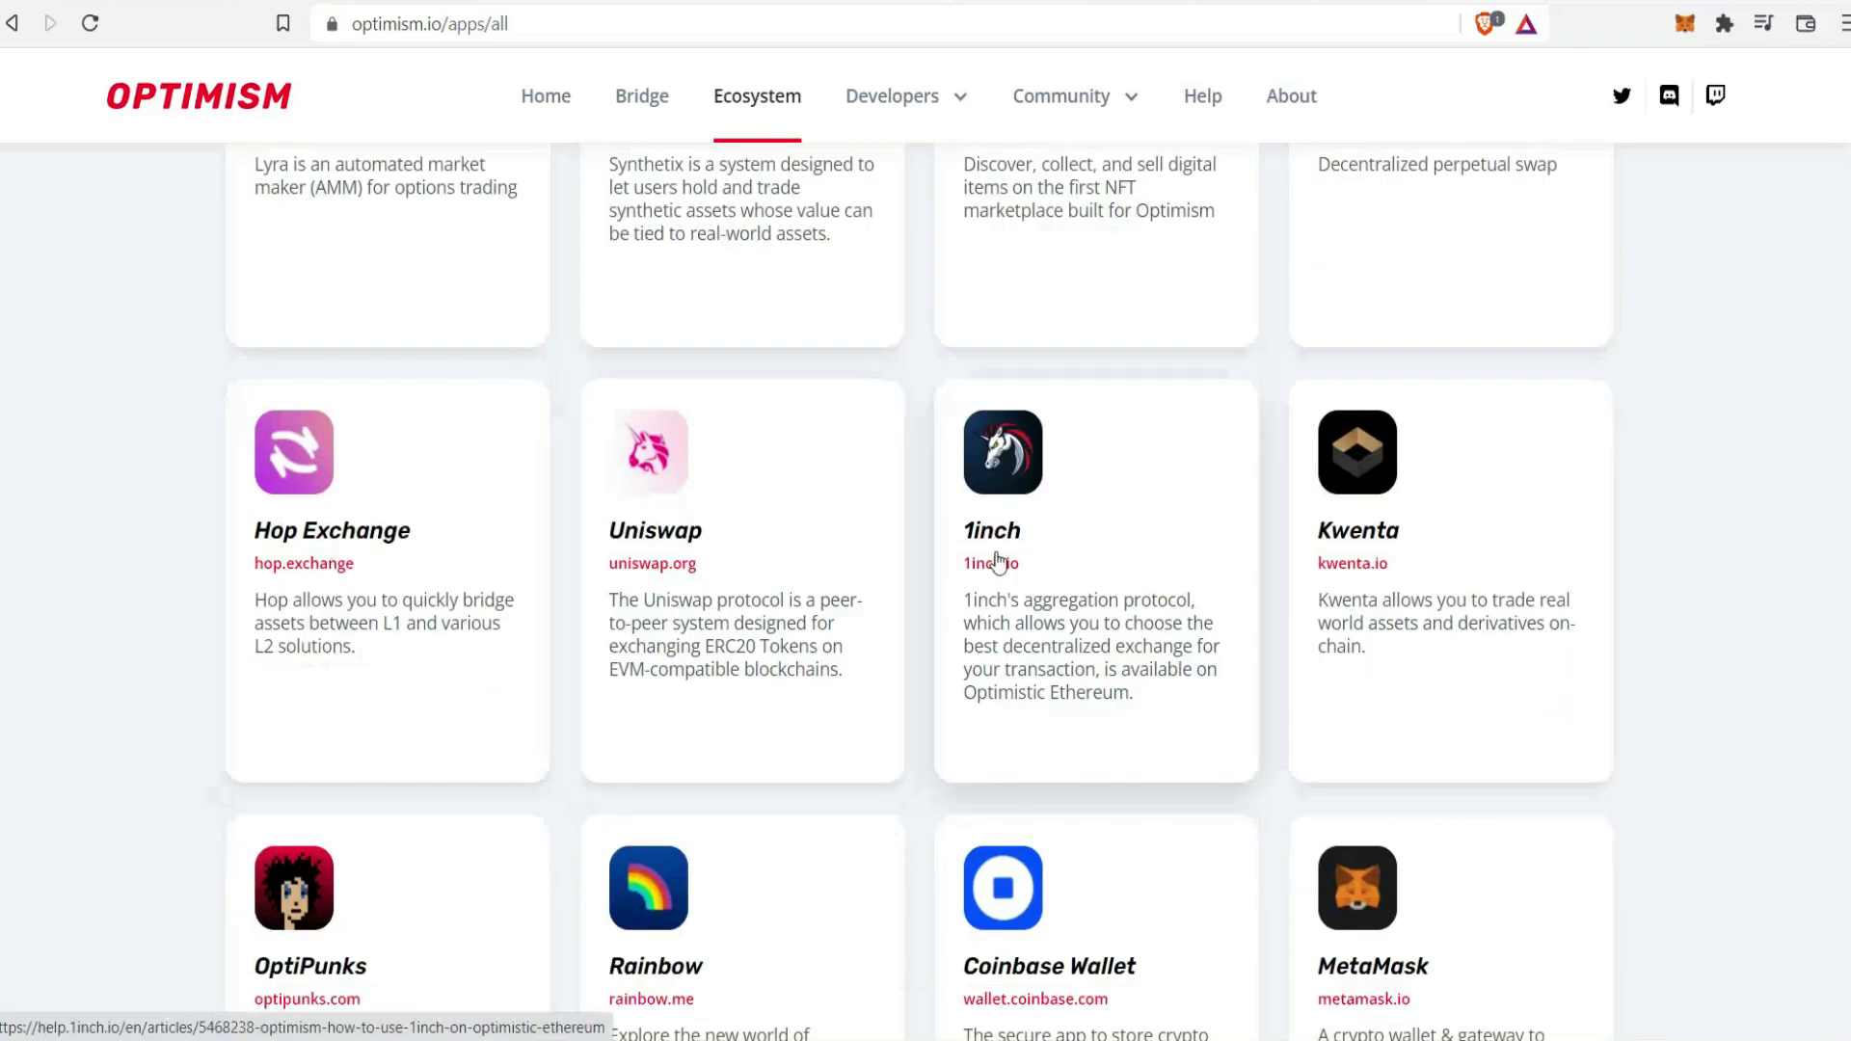
pyautogui.scroll(-3, 1313, 578)
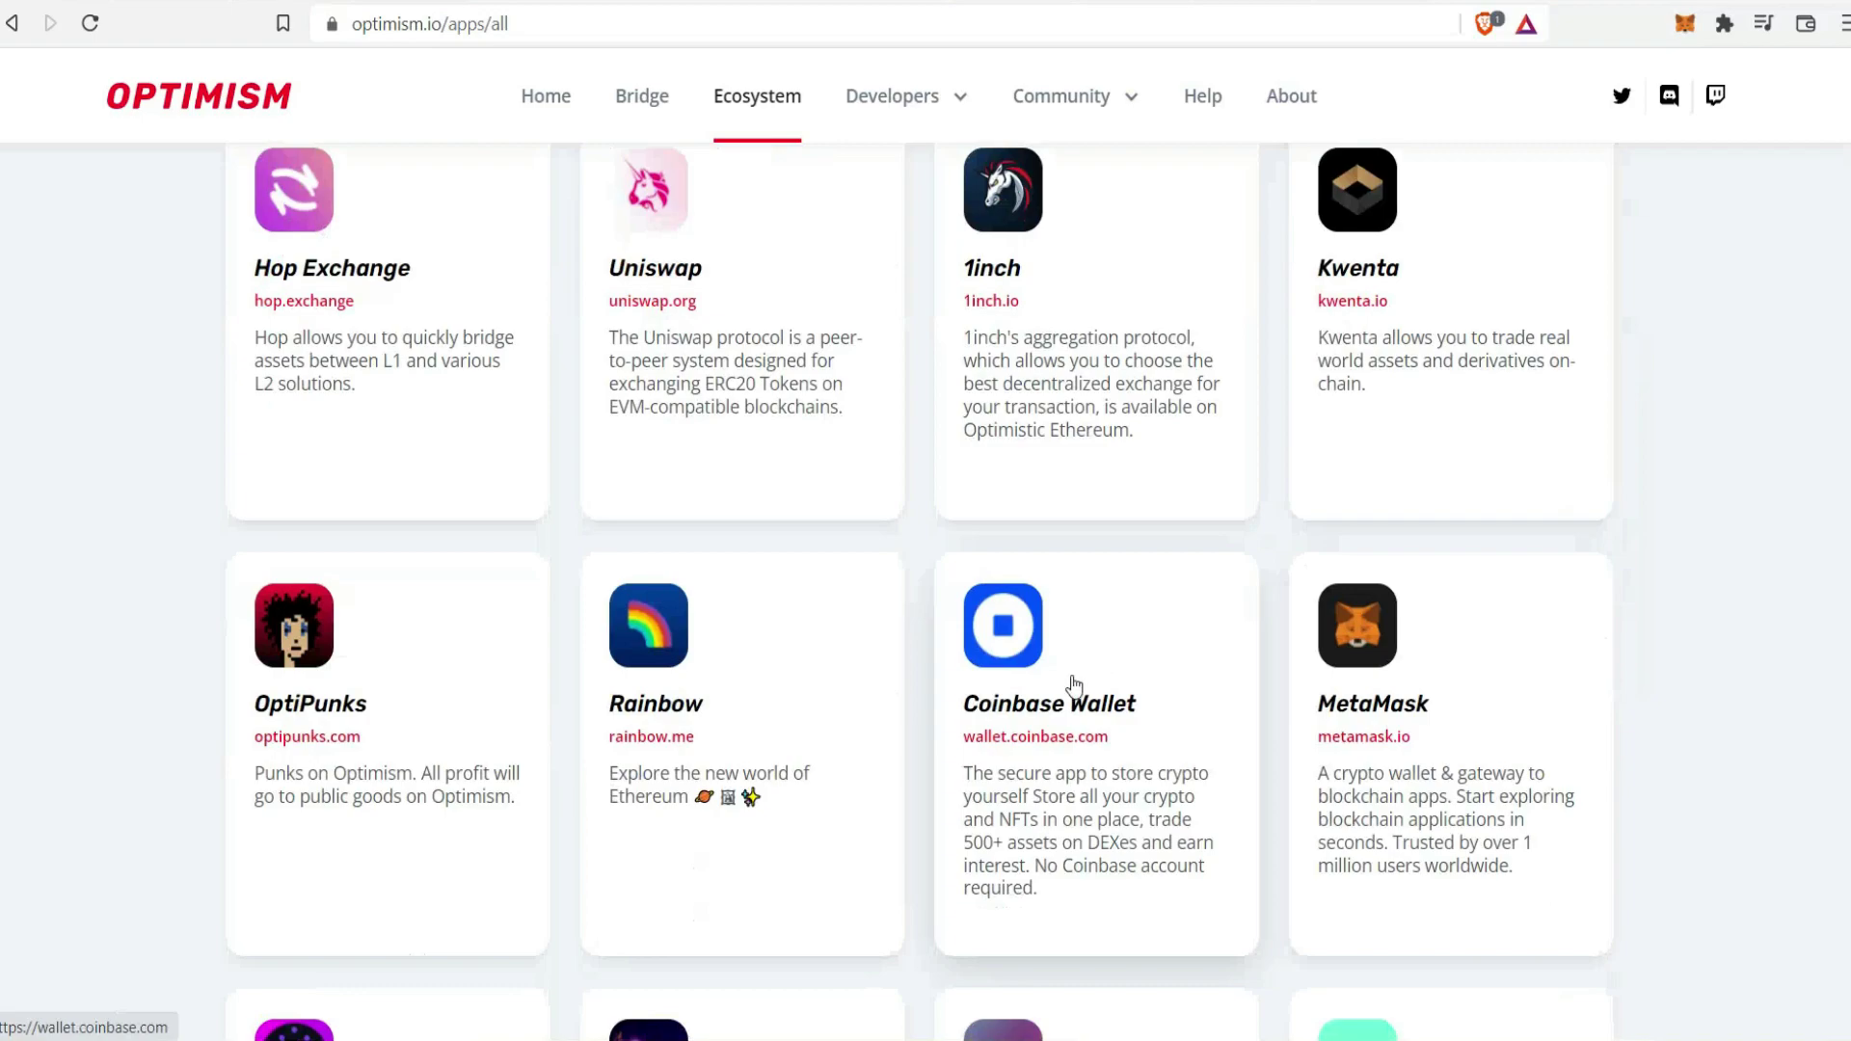
pyautogui.scroll(-6, 1016, 821)
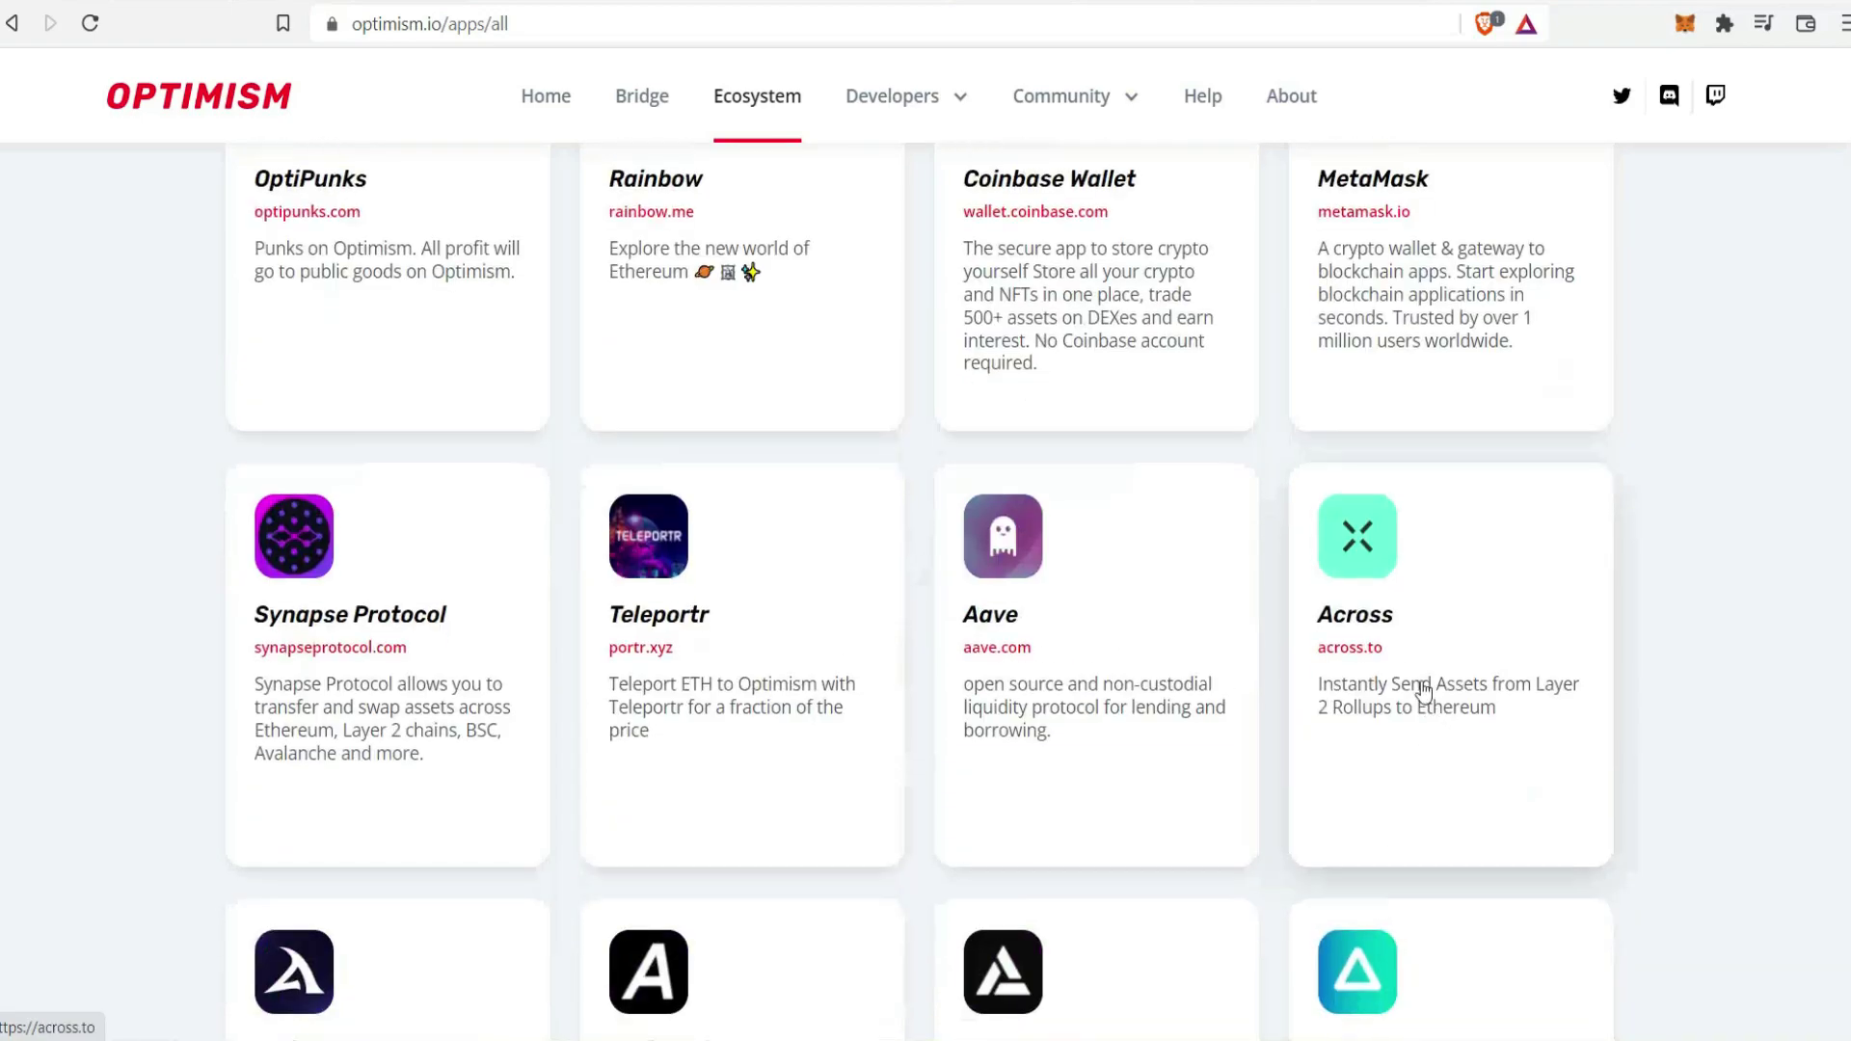
pyautogui.scroll(-4, 983, 774)
pyautogui.scroll(-10, 983, 774)
pyautogui.scroll(20, 983, 579)
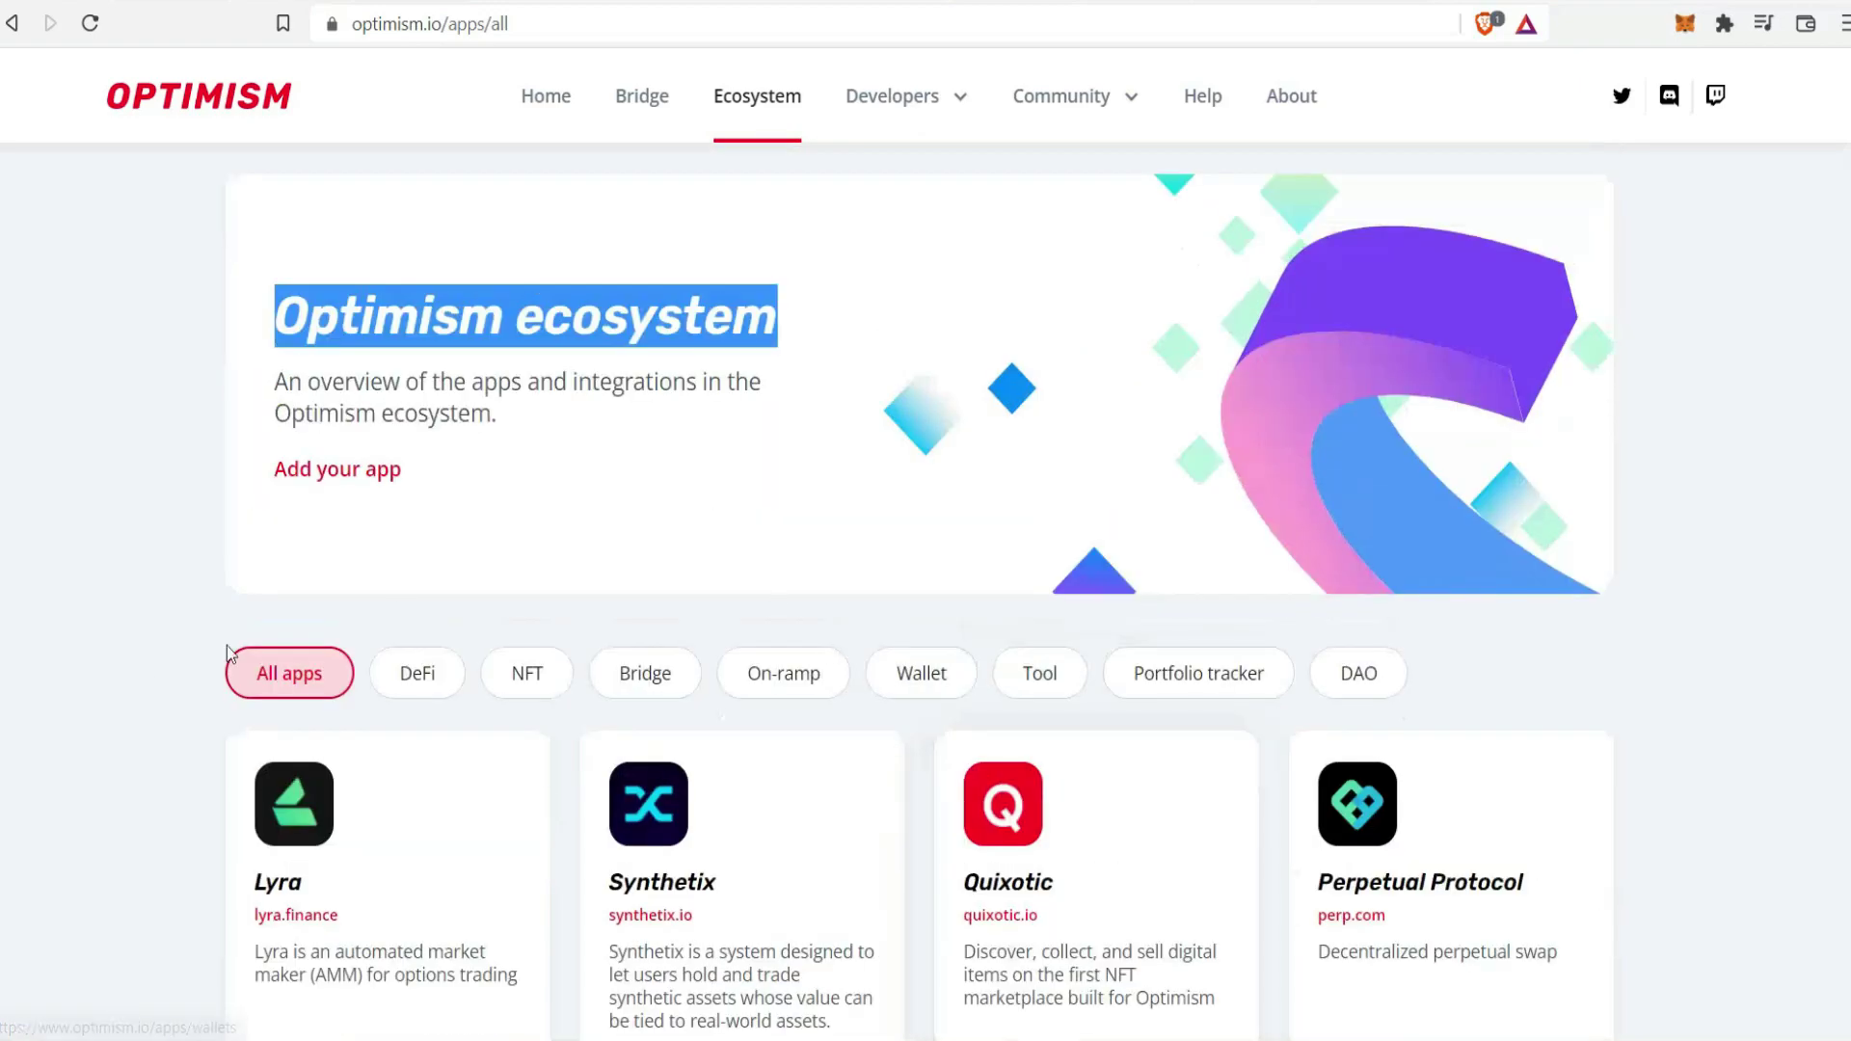
pyautogui.click(960, 716)
pyautogui.scroll(-3, 901, 607)
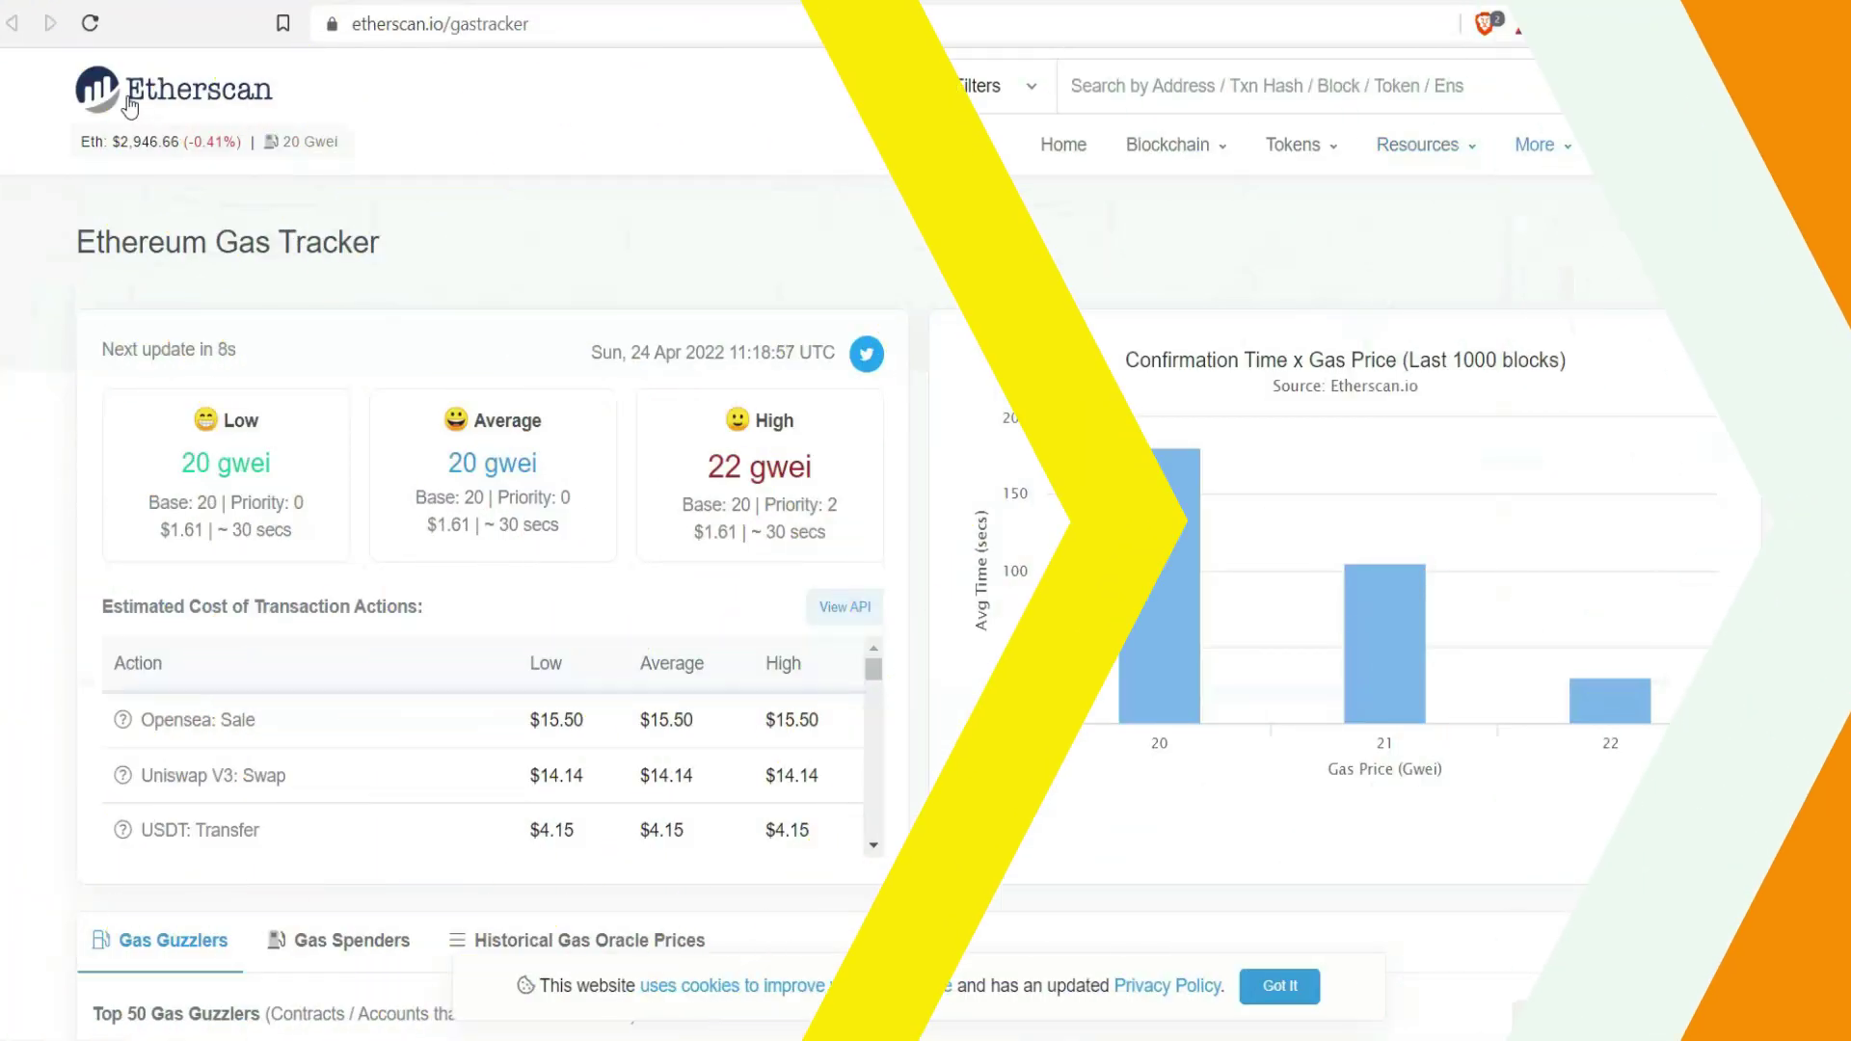
# Step: Switch to Etherscan's Ethereum Gas Tracker and examine the estimated costs of a Uniswap V3 swap
pyautogui.moveTo(1533, 152)
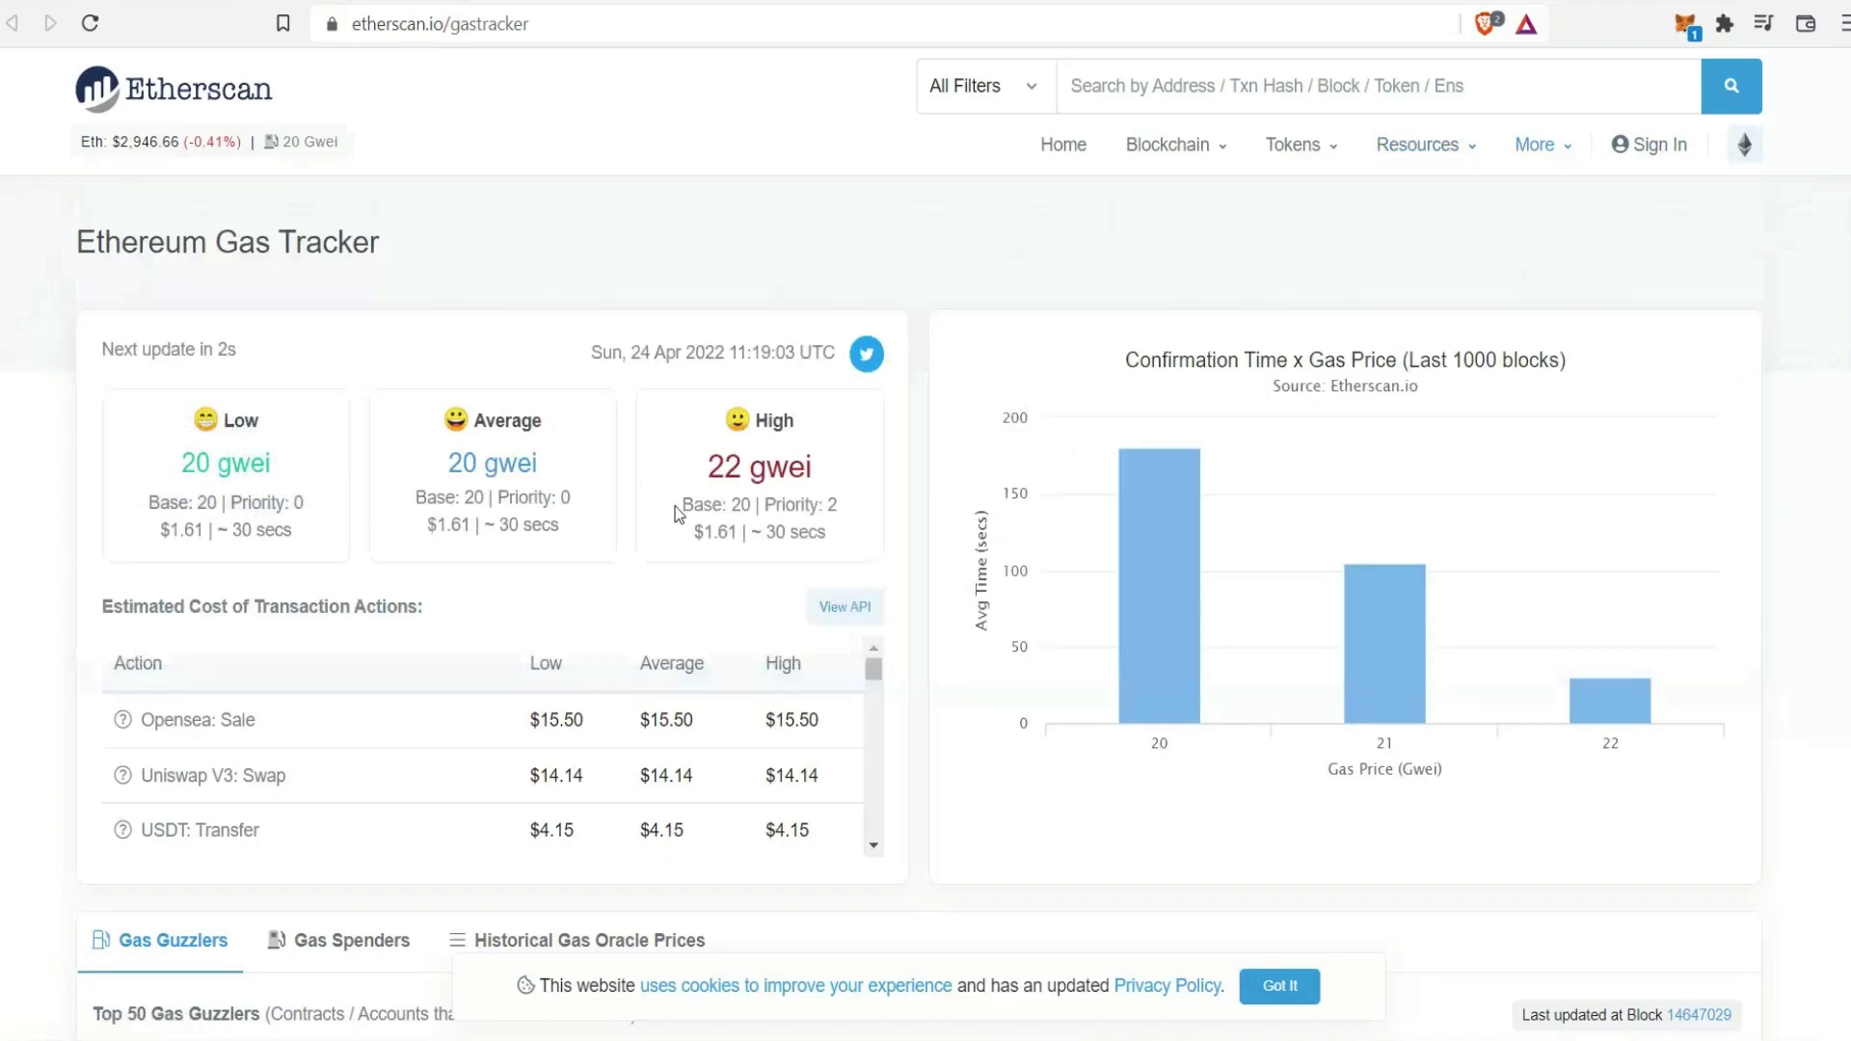
pyautogui.scroll(-1, 765, 630)
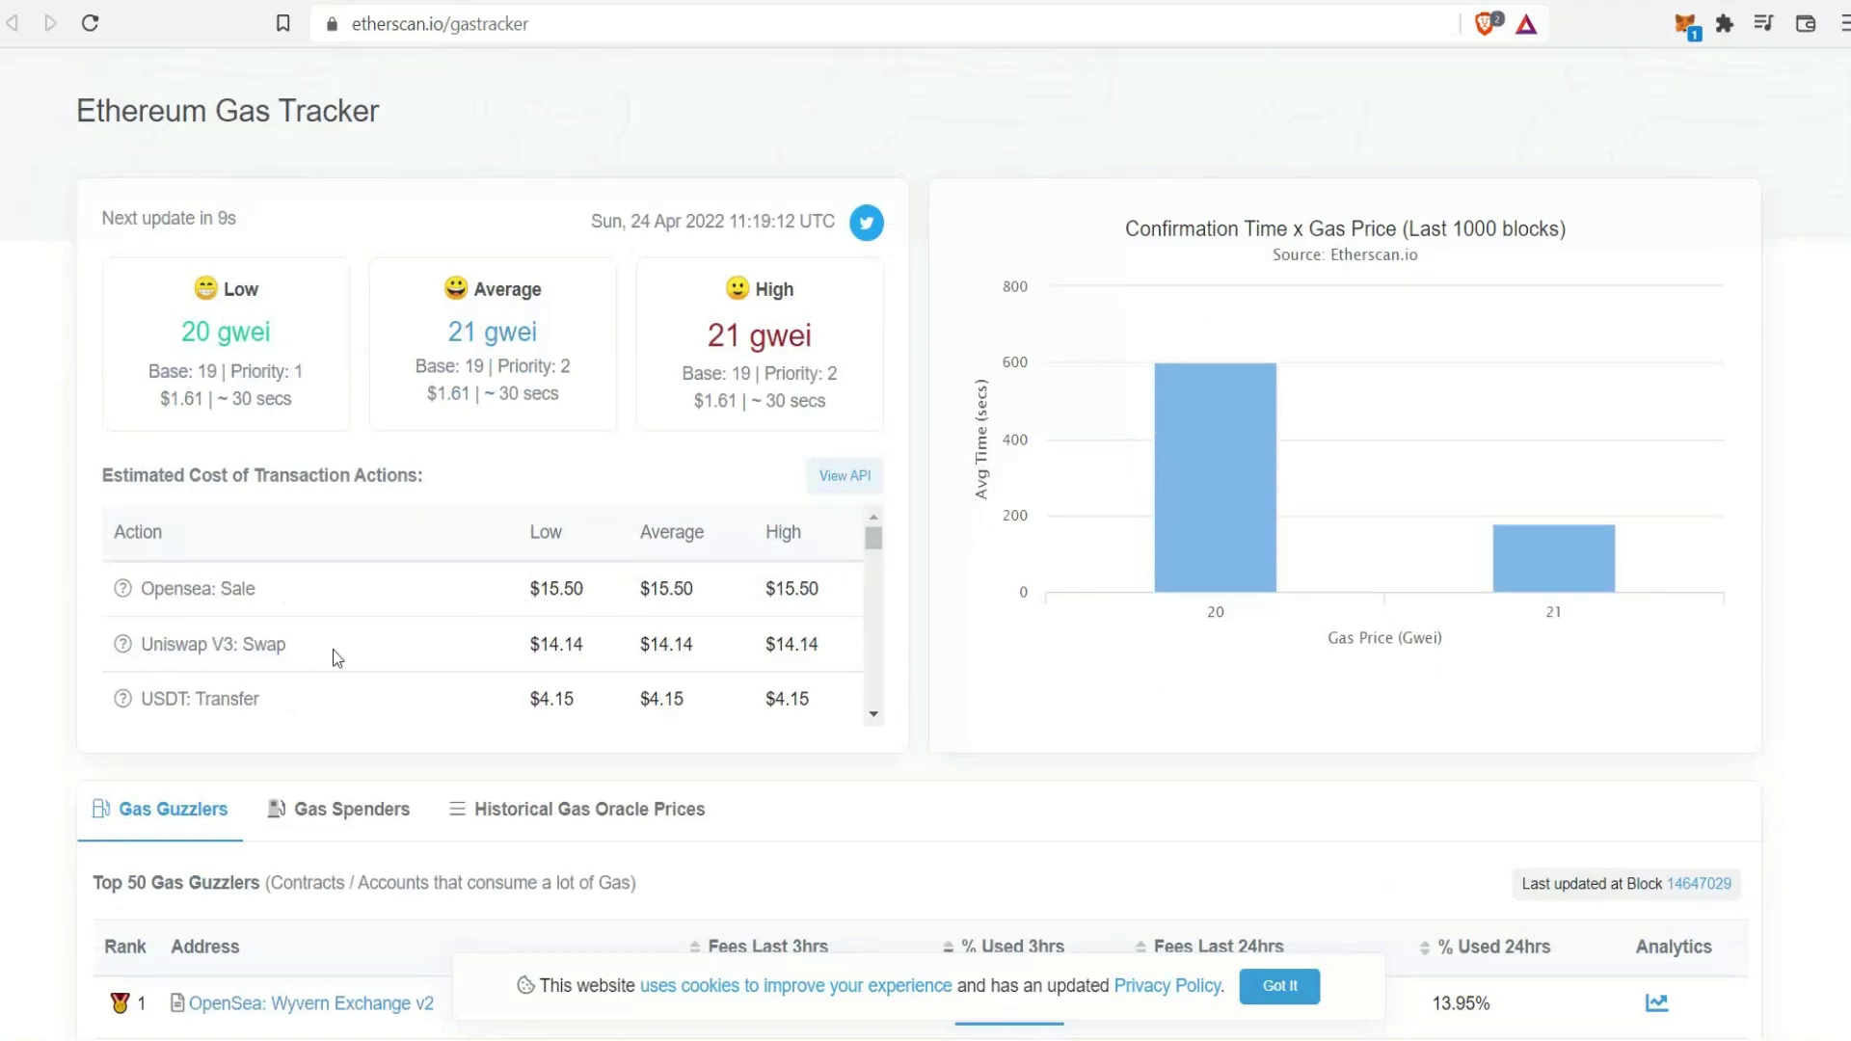
pyautogui.moveTo(546, 652); pyautogui.dragTo(842, 644)
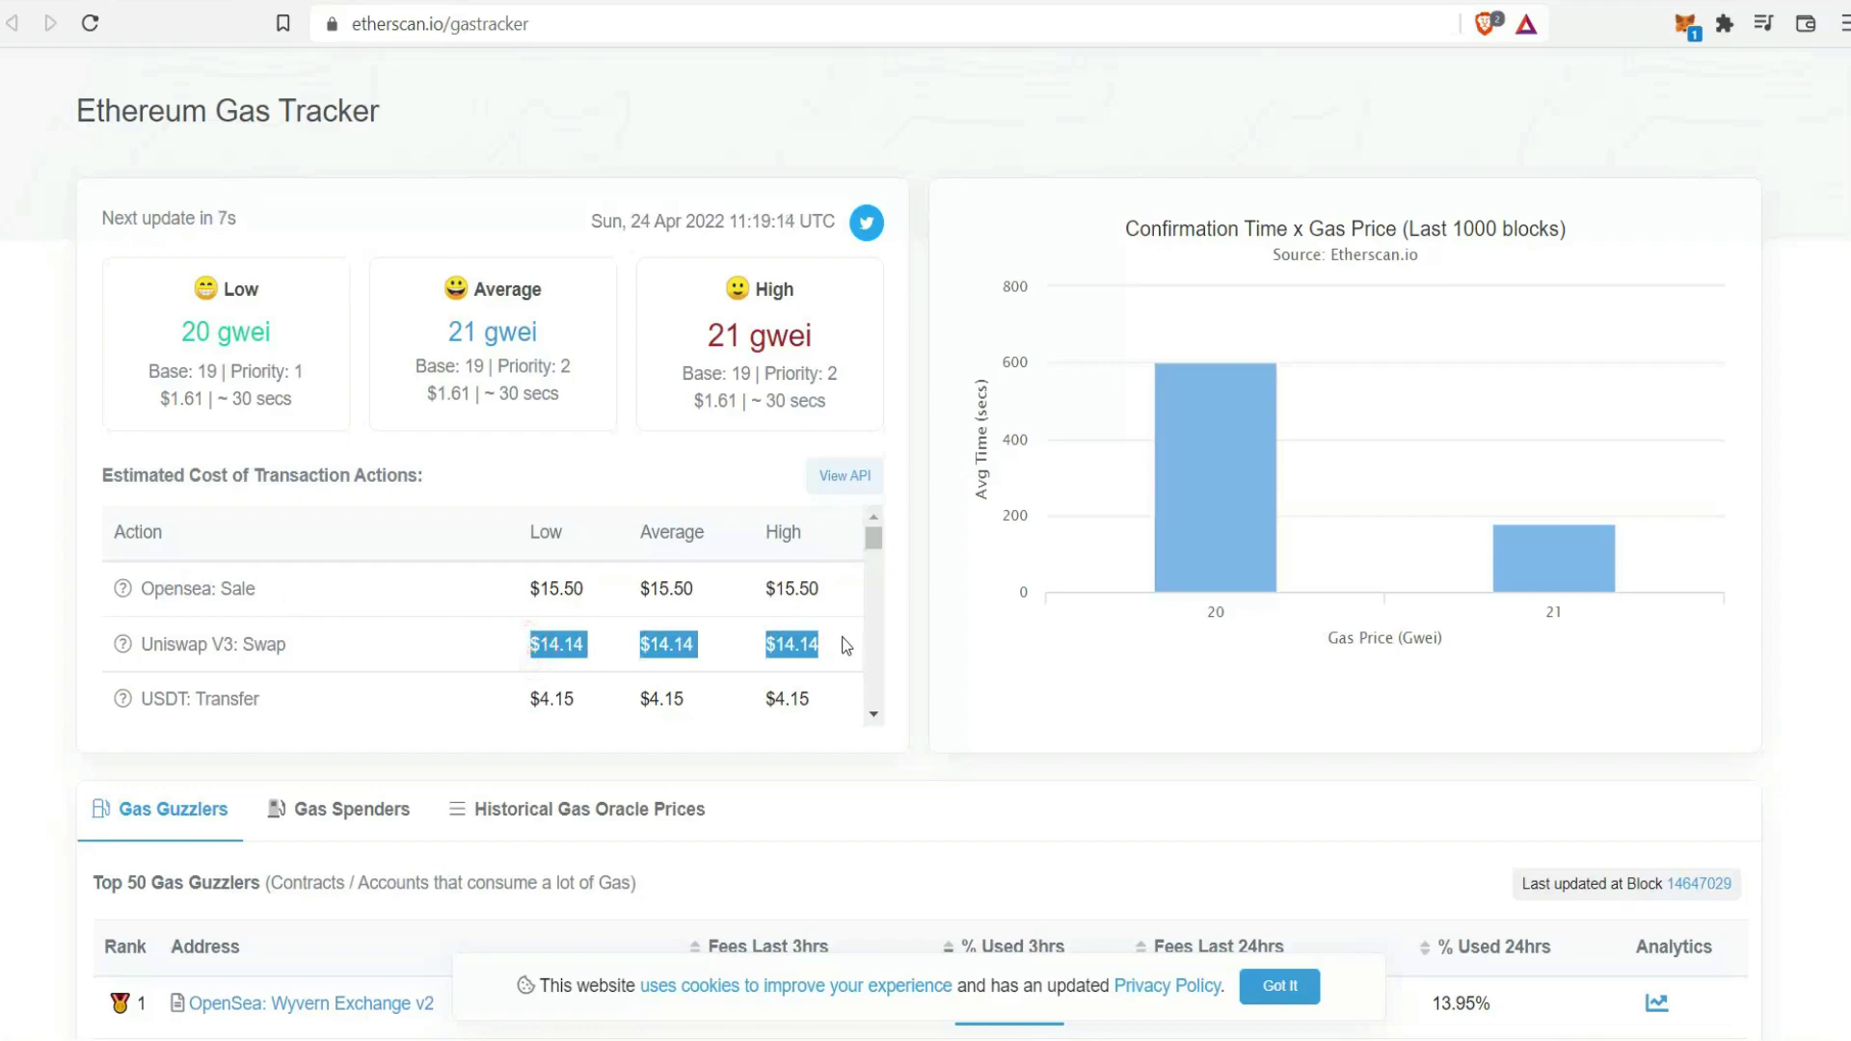